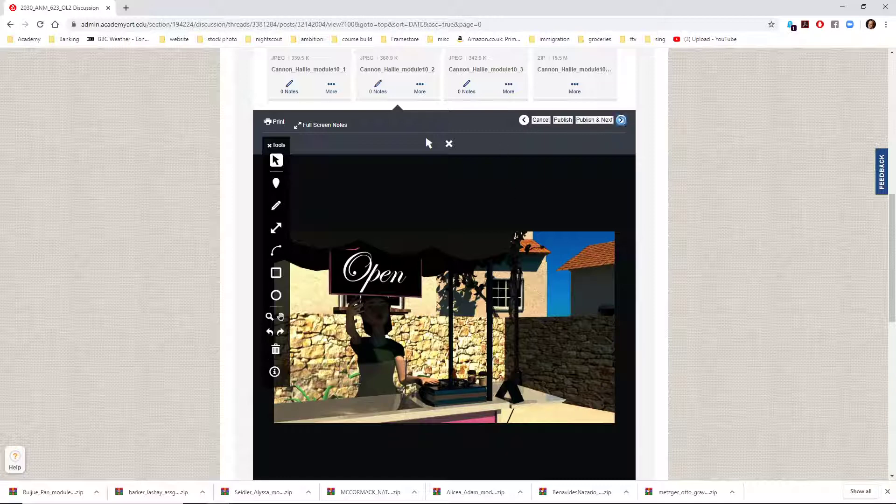
View the third submitted render in the discussion post and switch to the Maya window with the module 10 scene.
left_click(620, 120)
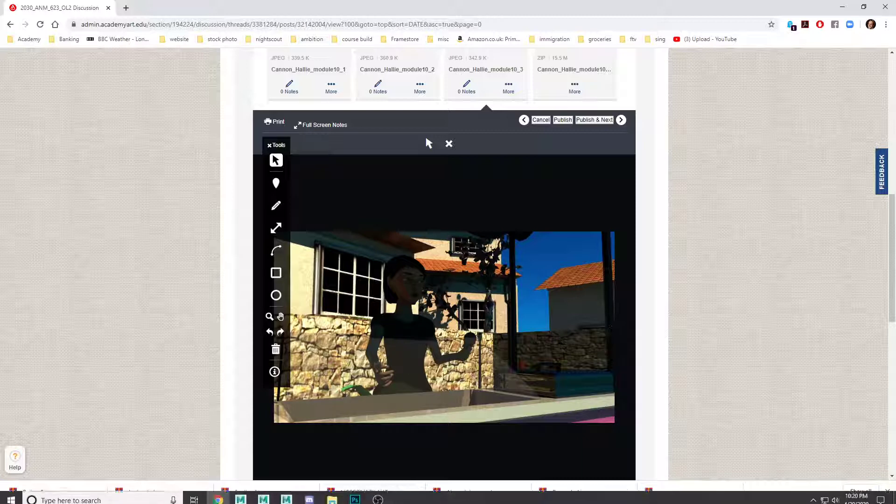
left_click(288, 496)
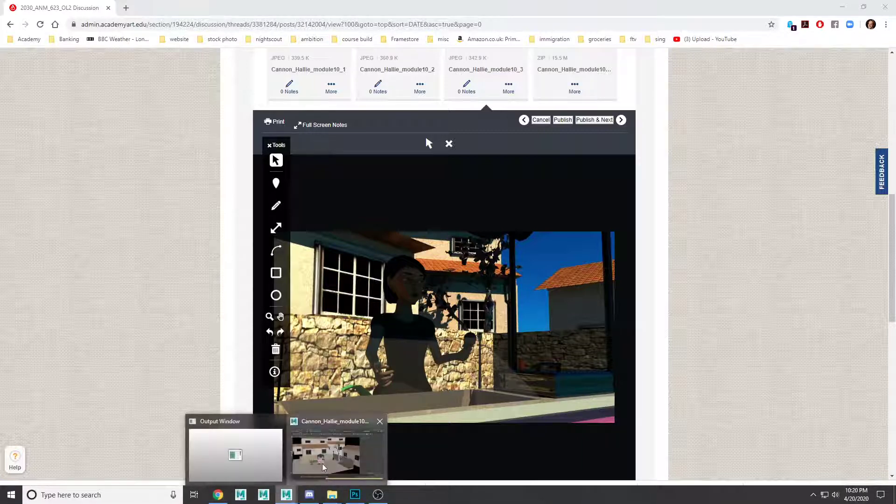
left_click(338, 451)
Select the stone back fence, frame it and examine the texture mapping on its front and along its top edge.
left_click(370, 274)
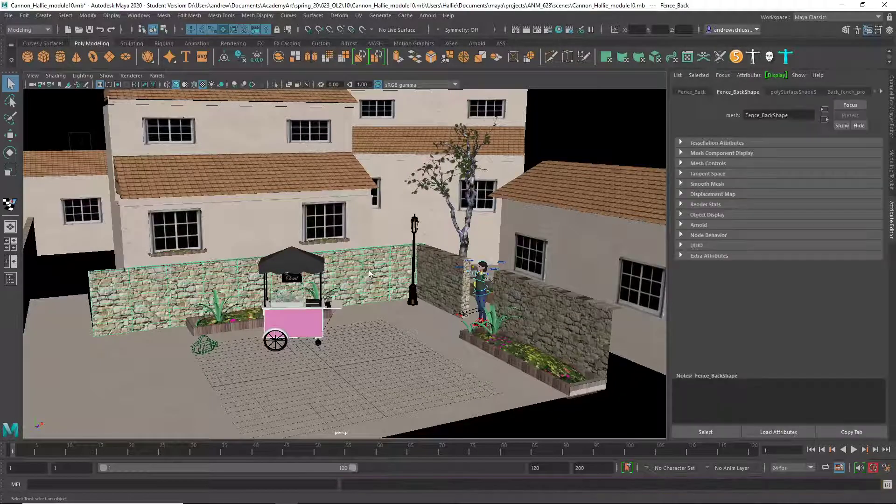
key("f")
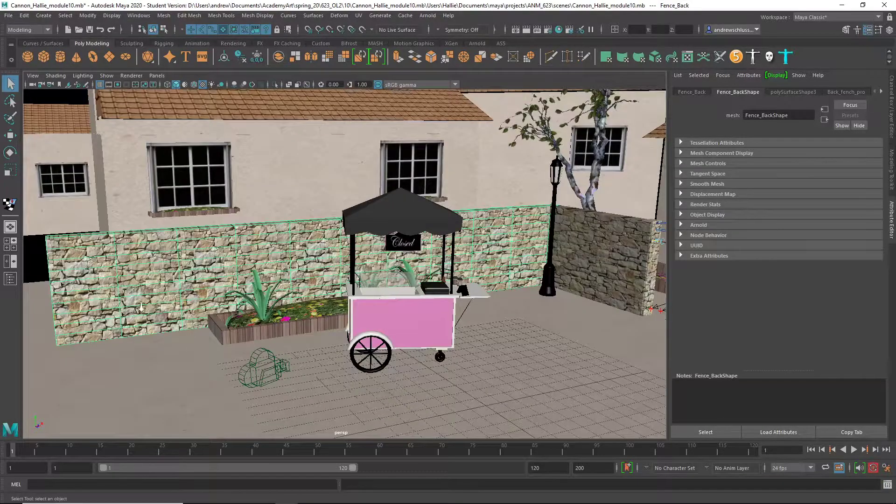
right_click_drag(140, 309, 436, 314, "alt")
middle_click_drag(231, 234, 335, 275, "alt")
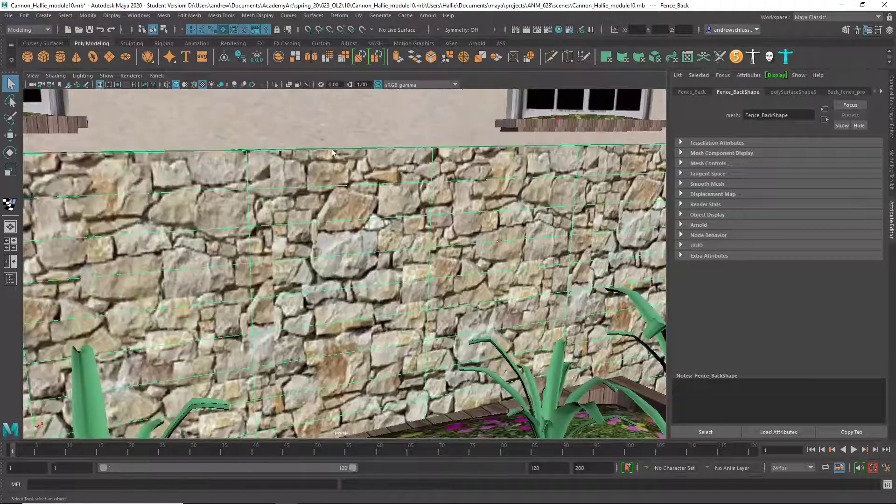
left_click(289, 139)
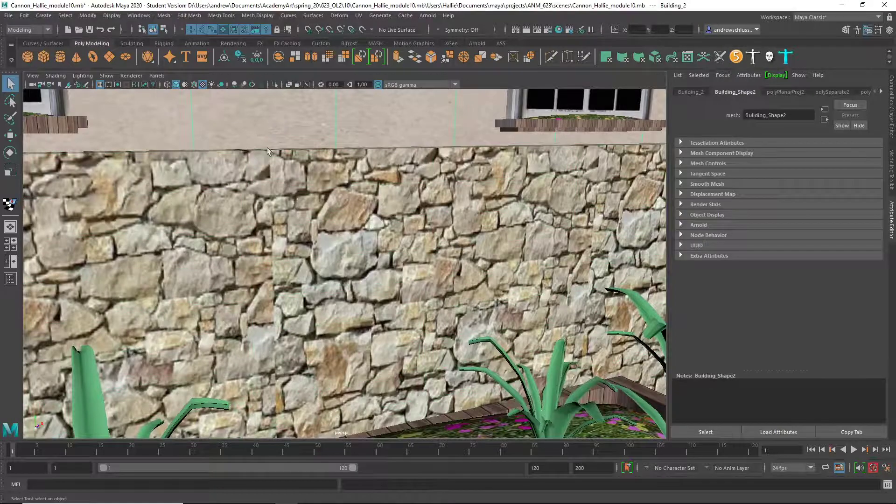
left_click_drag(267, 150, 297, 210, "alt")
left_click(270, 182)
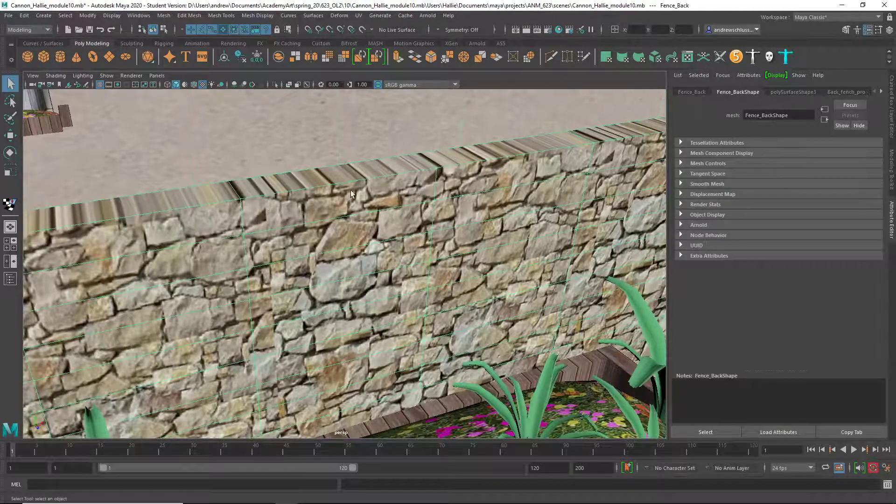
left_click_drag(462, 252, 435, 201, "alt")
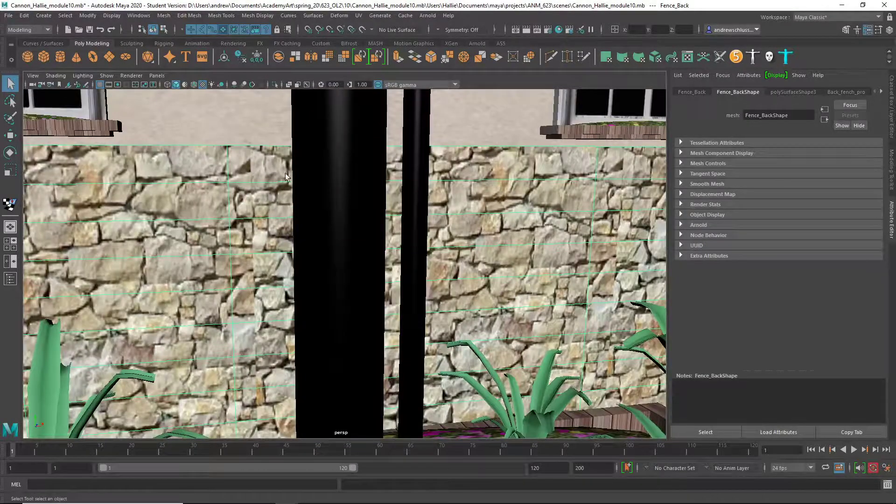
left_click_drag(286, 177, 316, 221, "alt")
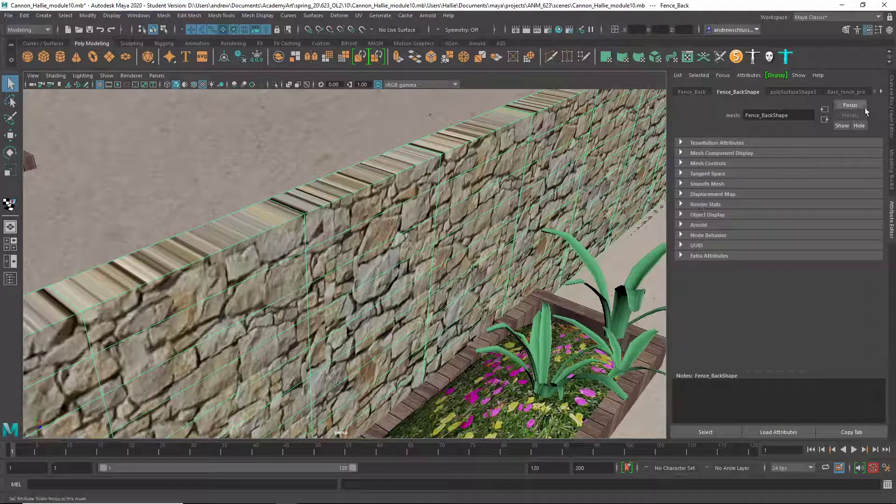
Open the back fence's wall_back material and the file texture connected to its Color.
left_click(863, 108)
left_click(788, 93)
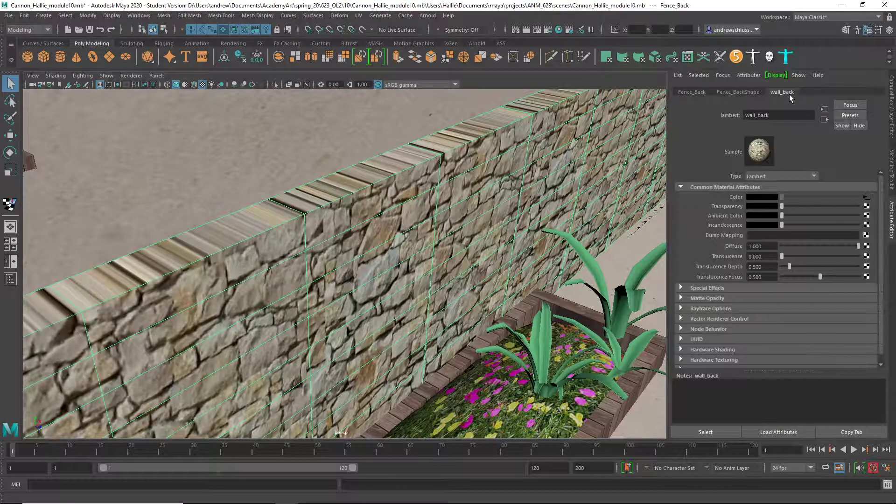
left_click(867, 197)
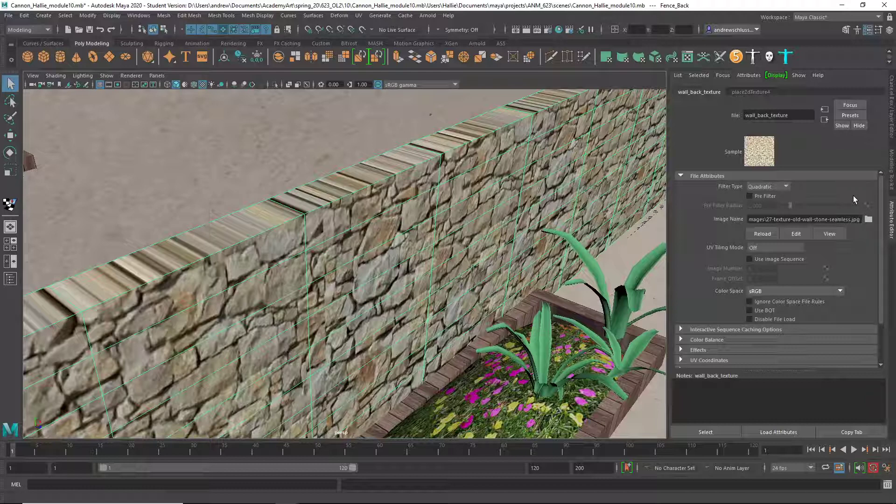
Graph the wall_back material's shading network in the Hypershade to examine it, and close the Hypershade.
left_click(559, 29)
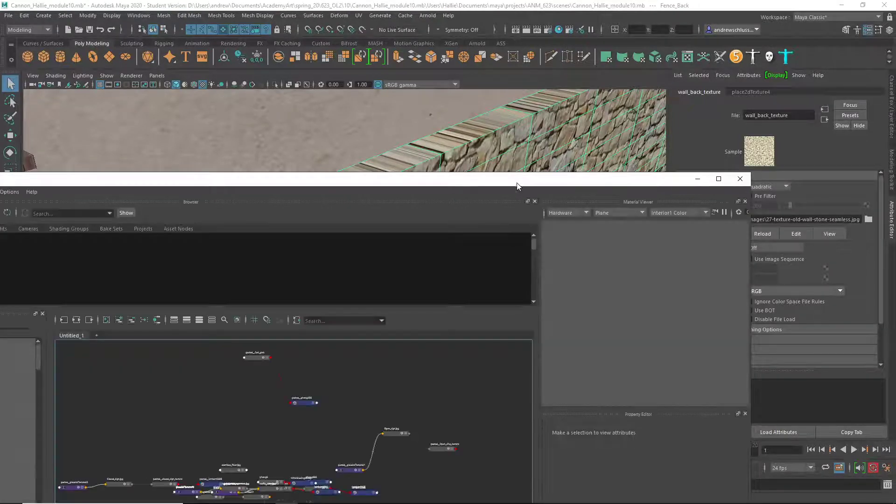
left_click_drag(517, 183, 630, 100)
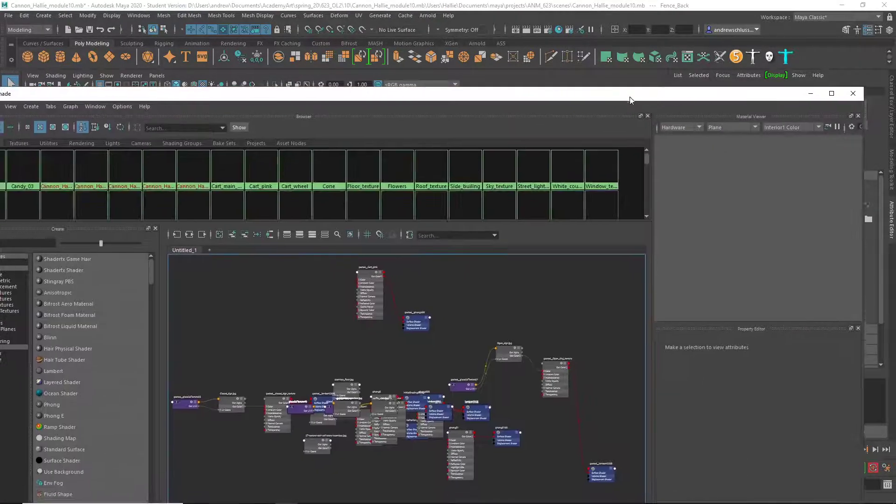
left_click_drag(162, 245, 57, 242)
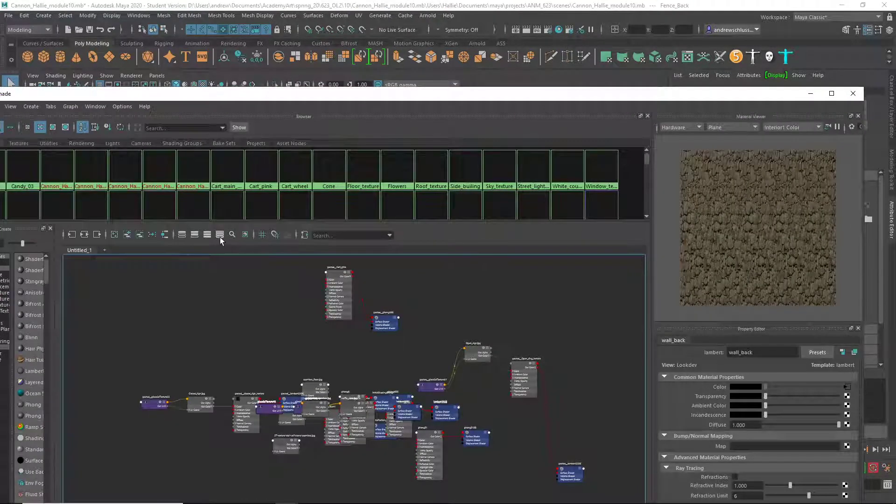
left_click(114, 234)
left_click(165, 234)
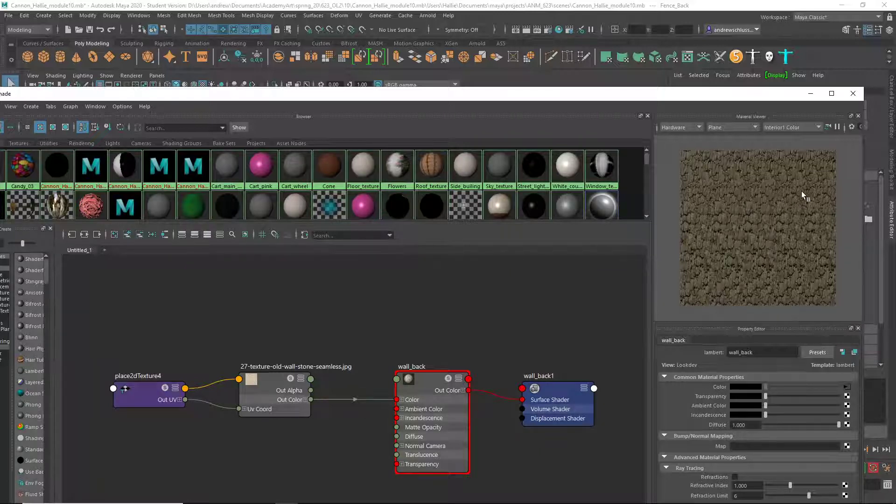
left_click(852, 95)
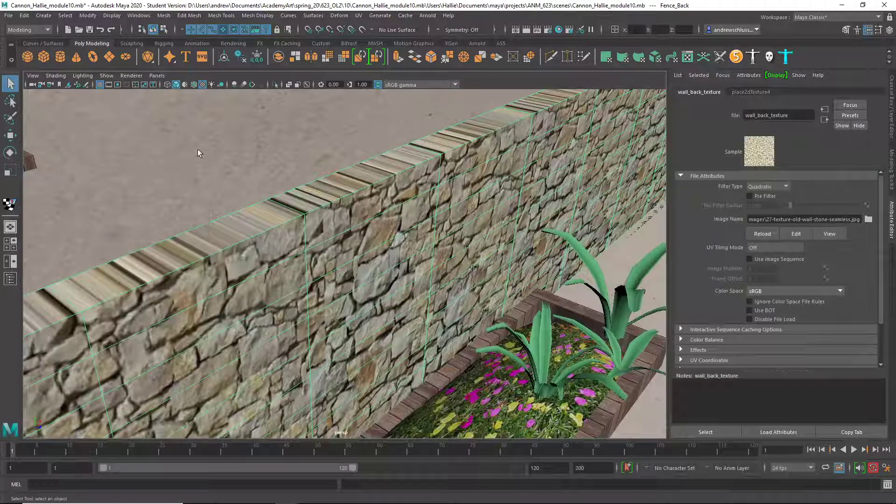
Examine the back fence's UV layout in the UV Editor and return to the perspective view.
key("space")
left_click(157, 75)
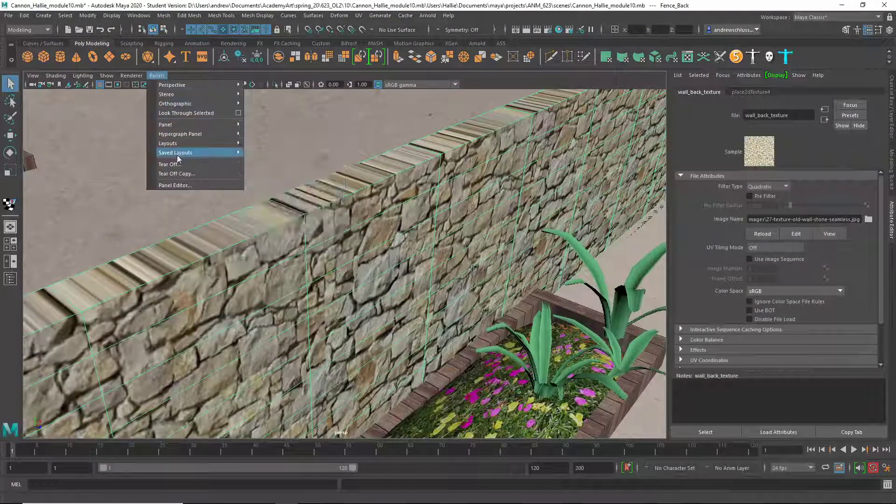
mouse_move(184, 127)
left_click(280, 325)
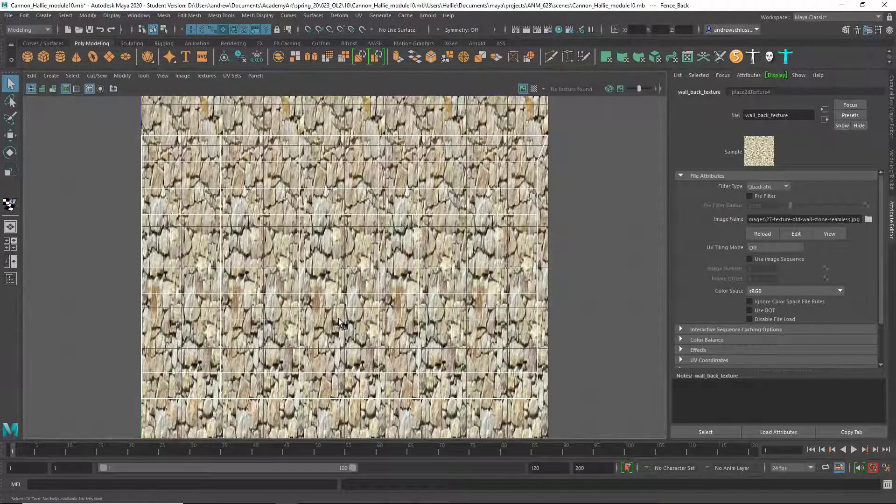
key("space")
left_click_drag(352, 264, 352, 239)
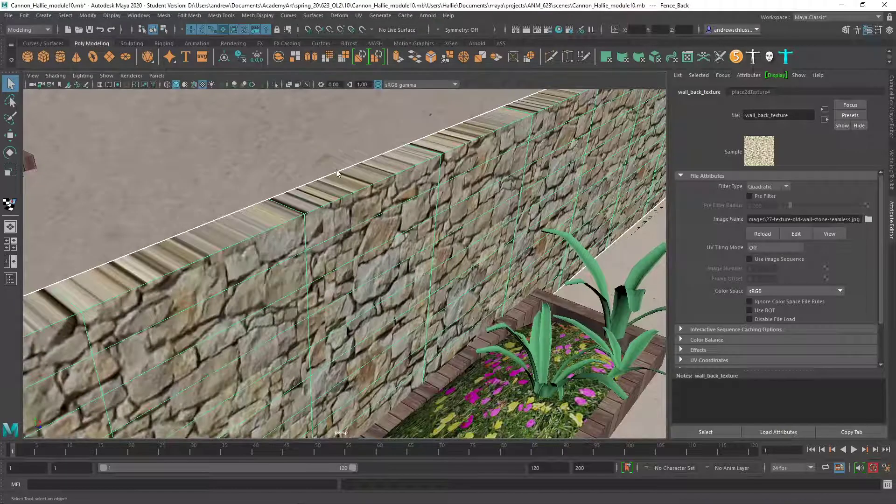
Select the row of faces along the top of the back fence in face mode.
right_click(322, 192)
left_click(321, 192)
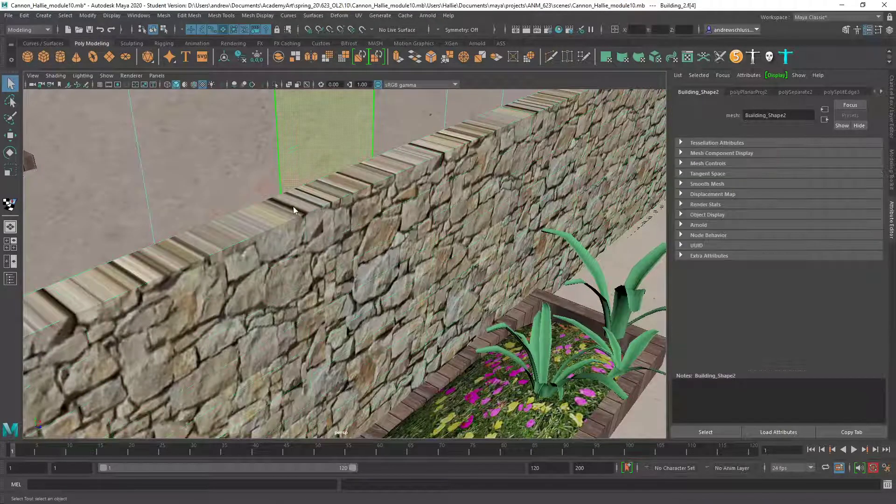
right_click_drag(294, 208, 467, 214)
left_click(374, 216)
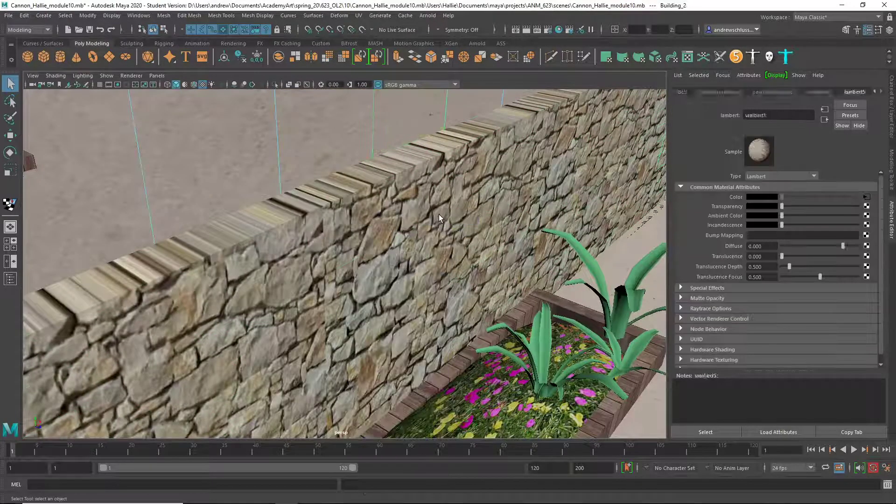
left_click(448, 221)
right_click_drag(368, 178, 364, 200)
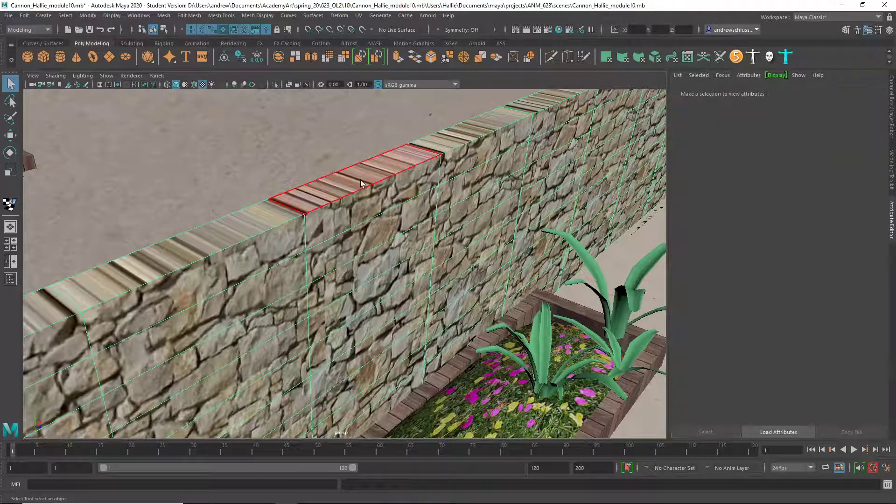
left_click(258, 227)
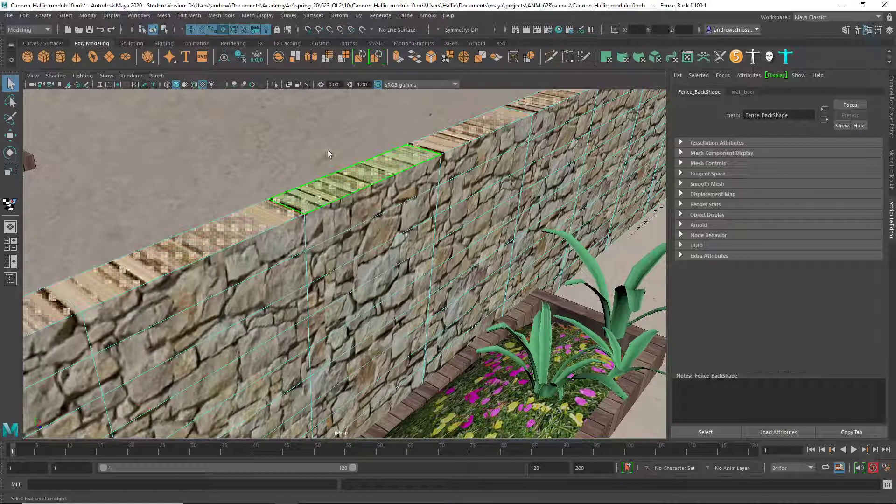
Show the fence's UVs in the UV Editor with the texture image display turned off.
left_click(156, 76)
mouse_move(171, 125)
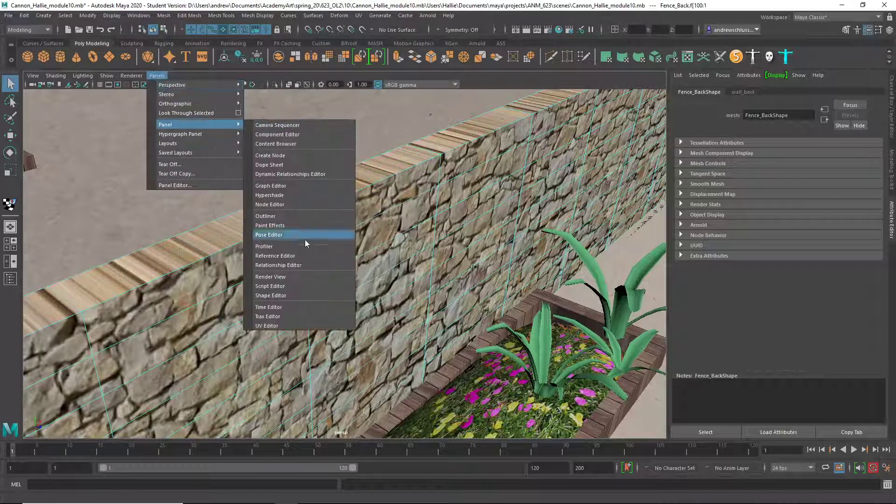
left_click(299, 325)
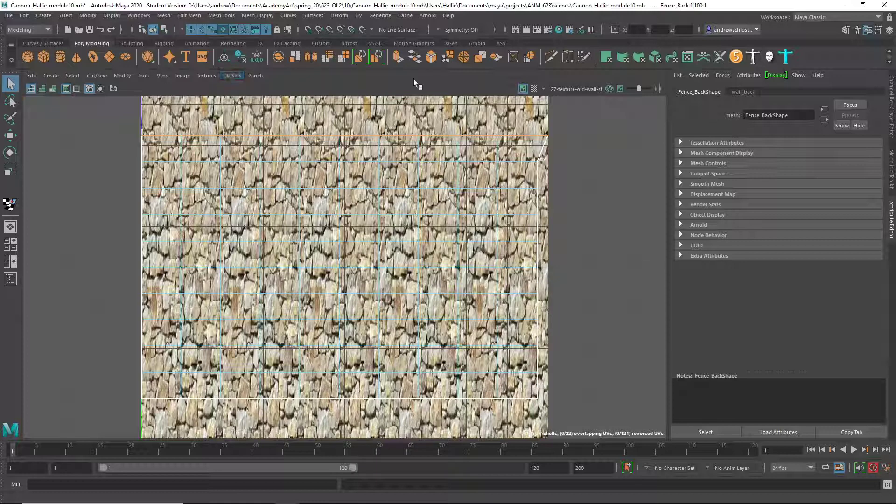
left_click(522, 88)
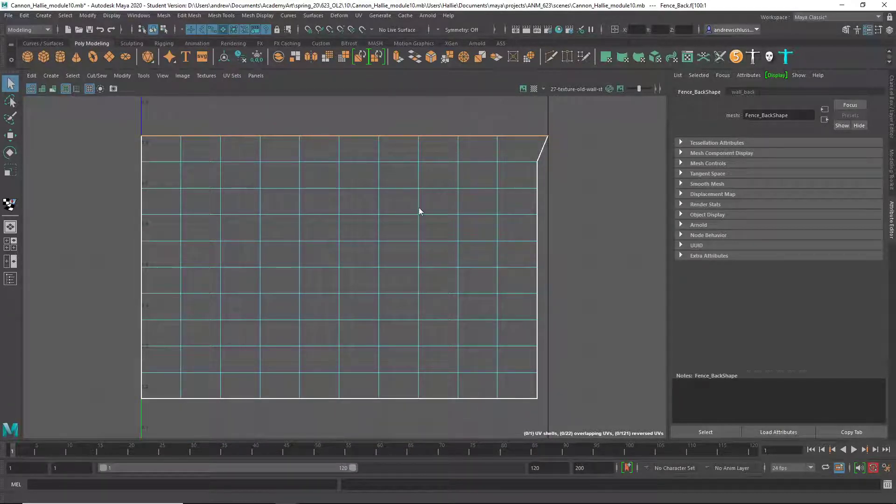
Select the back fence's entire UV shell, unfold it and lay it out.
right_click_drag(419, 208, 384, 194)
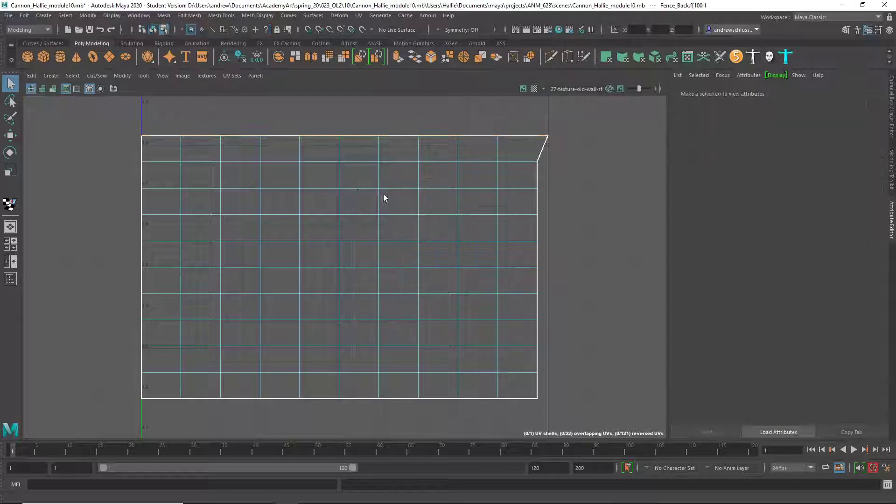
left_click(384, 193)
key("ctrl+u")
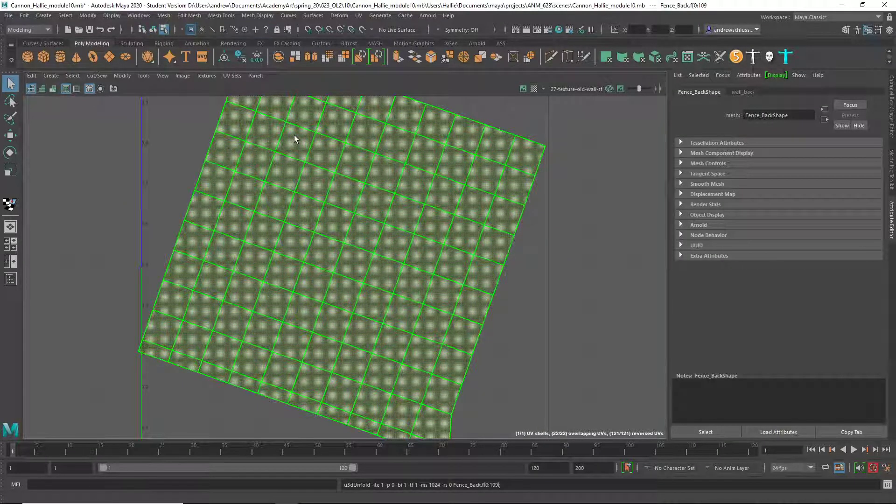
key("ctrl+l")
Try to rotate the back fence's unfolded UV shell.
key("e")
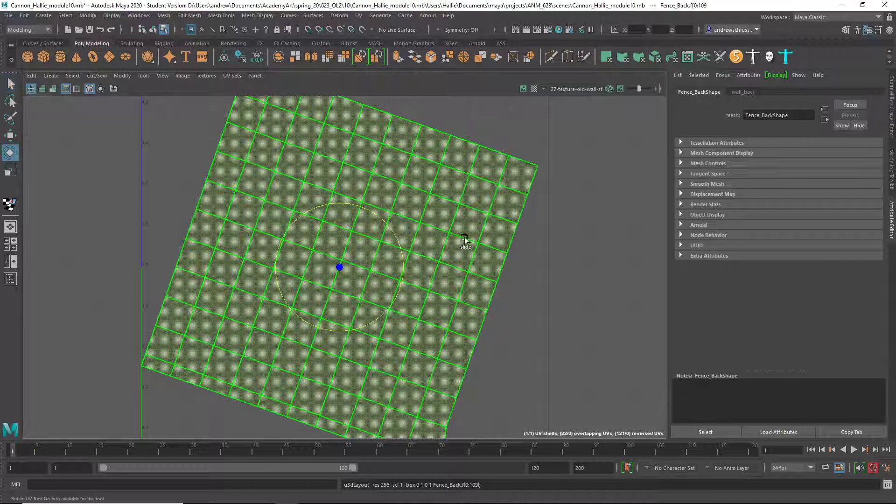
middle_click_drag(466, 242, 452, 238)
key("ctrl+z")
left_click(533, 316)
right_click_drag(480, 280, 455, 262)
left_click(455, 262)
left_click(536, 270)
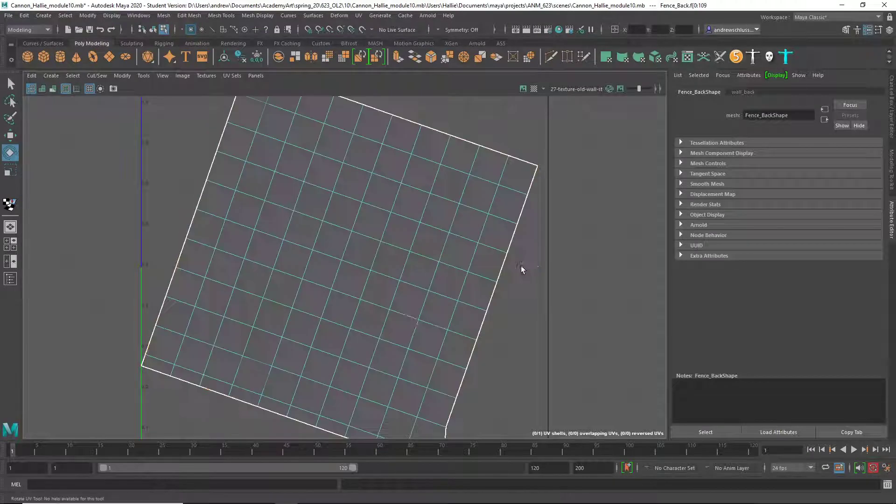
right_click_drag(487, 267, 467, 240)
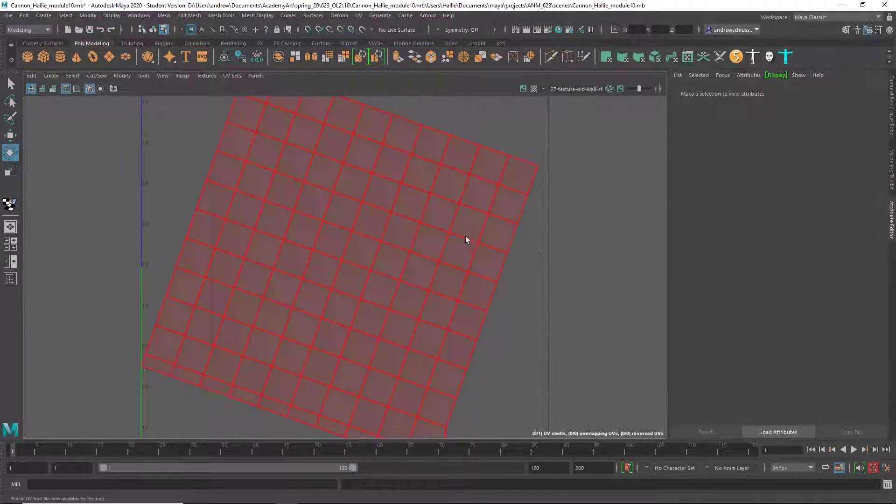
left_click(466, 241)
mouse_move(440, 248)
left_mouse_down()
mouse_move(476, 251)
mouse_move(421, 252)
mouse_move(447, 252)
mouse_move(466, 268)
left_mouse_up()
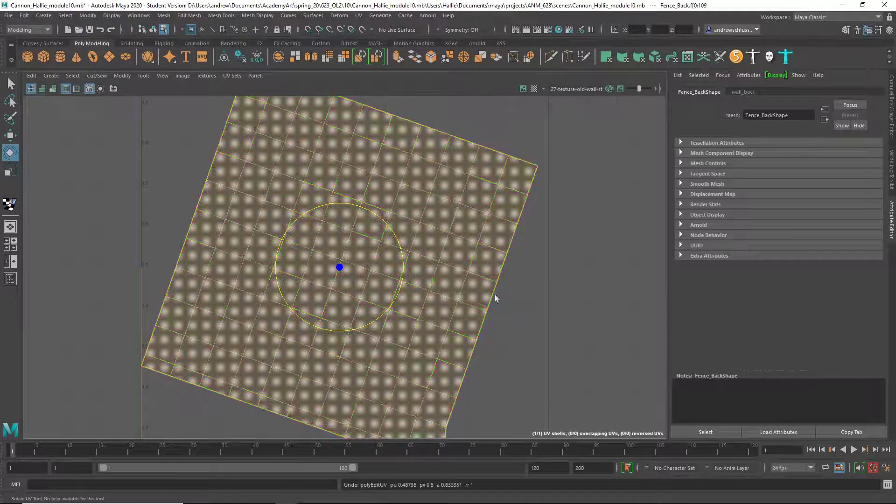
Return to the perspective view with the back fence in object mode and examine its remapped stone texture.
key("w")
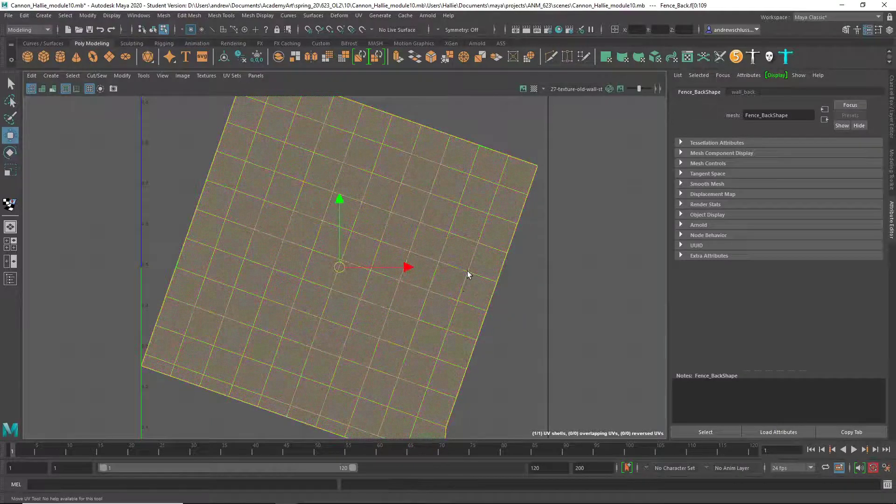
left_click(562, 299)
right_click_drag(482, 276, 512, 260)
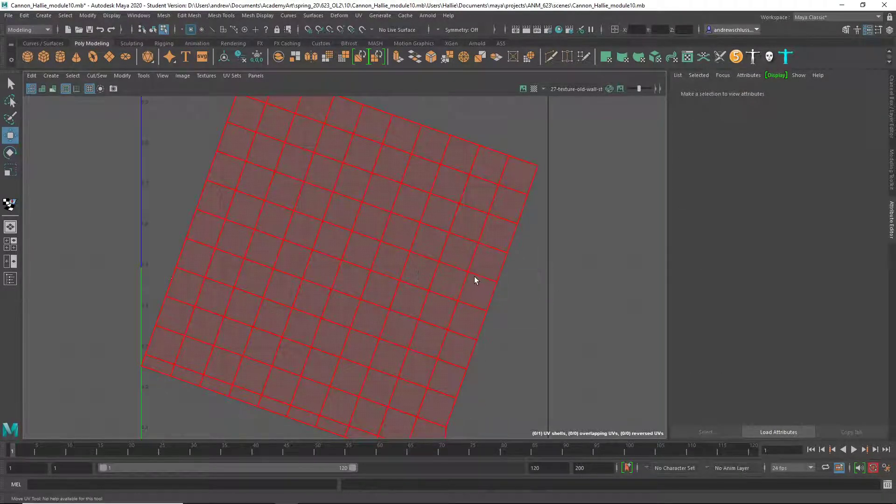
key("space")
right_click_drag(452, 237, 462, 206)
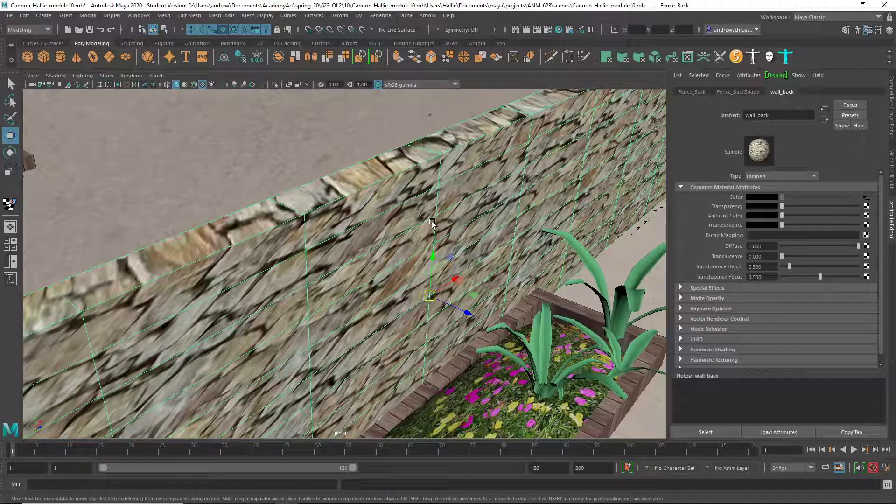
left_click(158, 75)
mouse_move(169, 129)
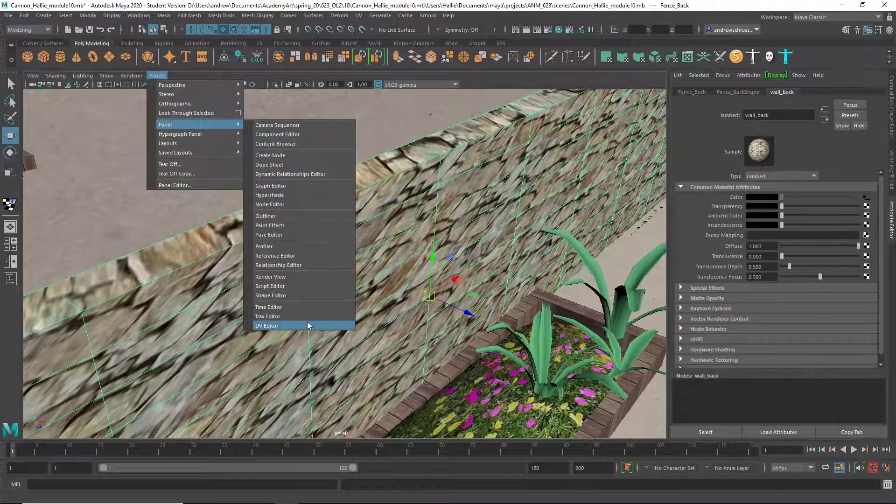
left_click(329, 325)
key("space")
left_click_drag(346, 291, 350, 247)
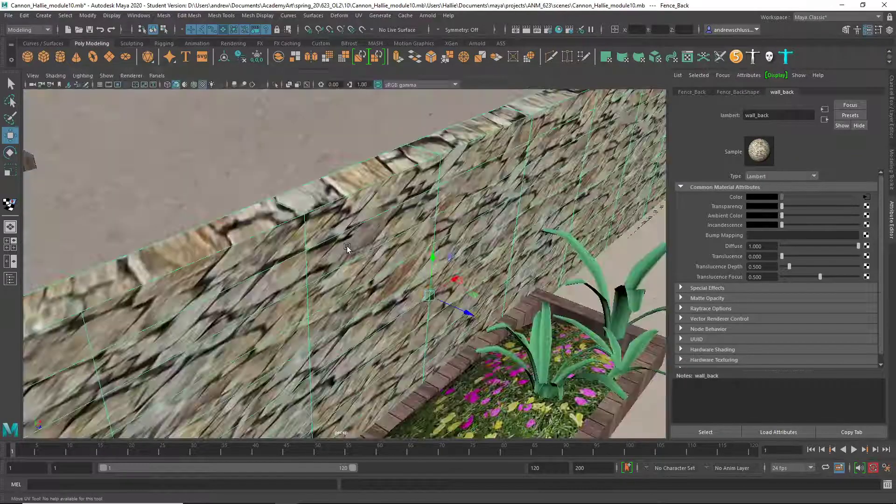
key("space")
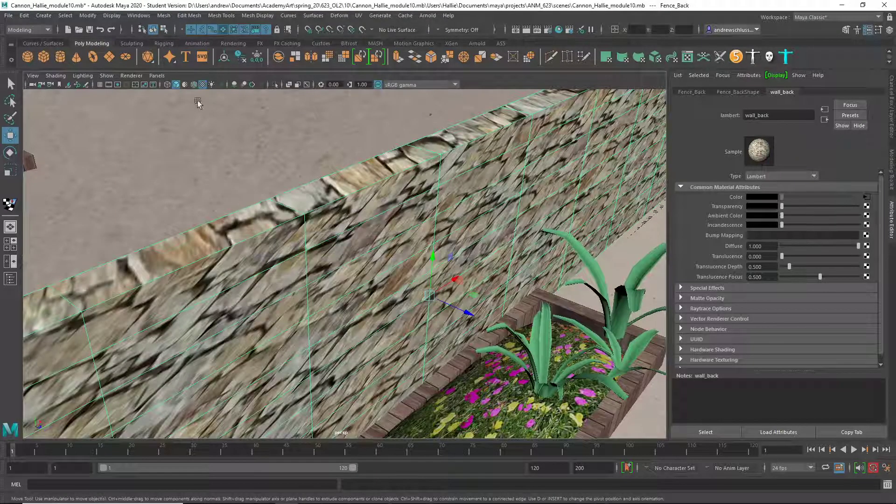
Show the back fence's UVs in the UV Editor and select all the faces of its shell.
left_click(157, 76)
mouse_move(195, 125)
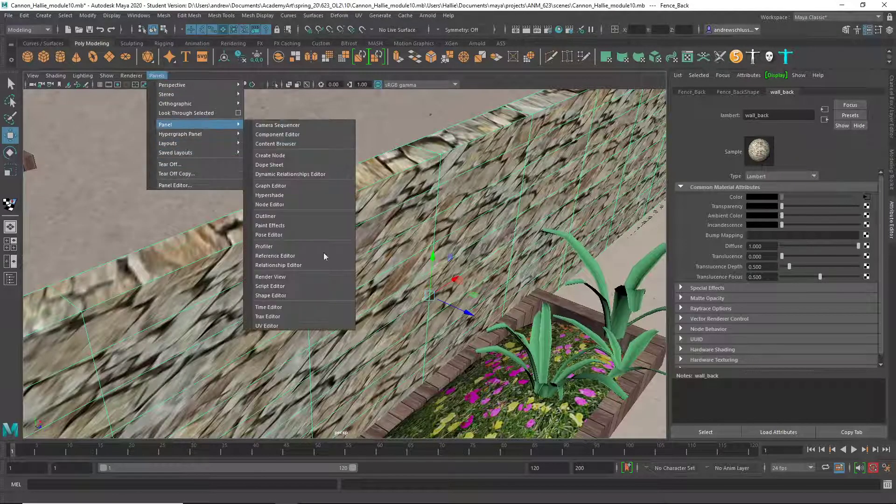
left_click(301, 325)
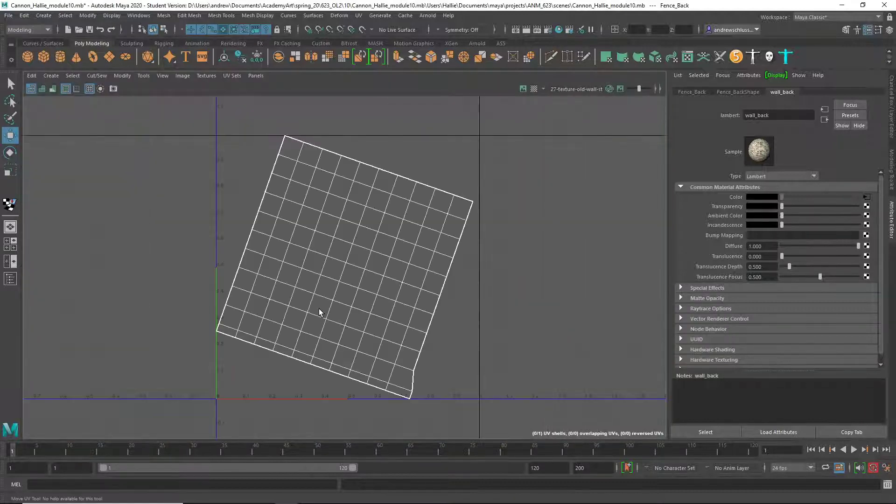
right_click(423, 320)
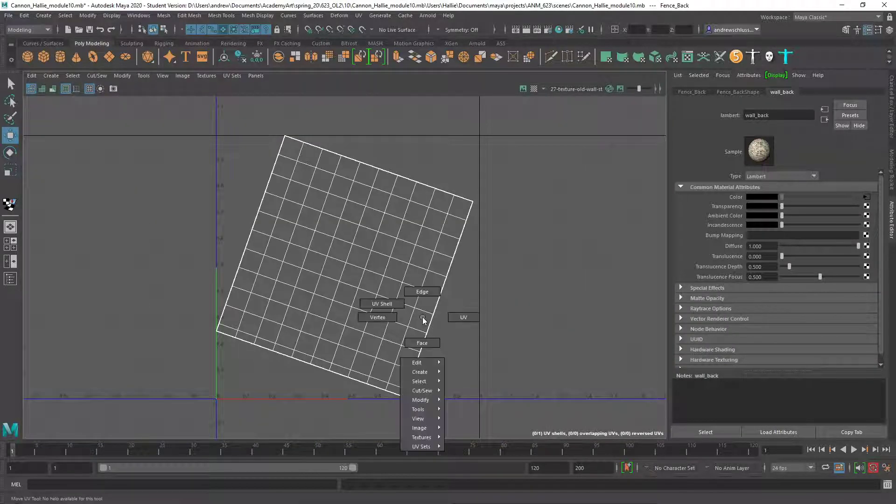
key("e")
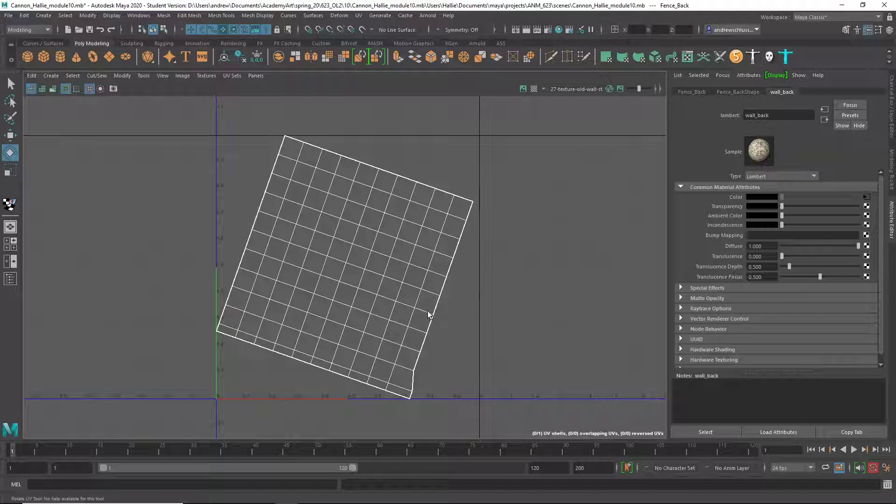
right_click_drag(372, 290, 372, 308)
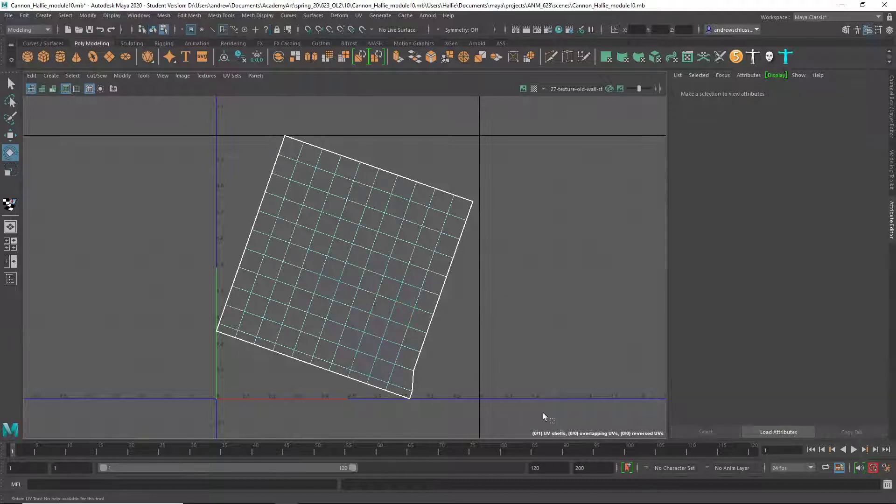
left_click_drag(543, 414, 113, 90)
Try to rotate the fence's selected UV faces, undoing each attempt.
mouse_move(329, 207)
left_mouse_down()
mouse_move(340, 183)
mouse_move(324, 183)
mouse_move(379, 188)
mouse_move(337, 186)
mouse_move(353, 188)
left_mouse_up()
key("ctrl+z")
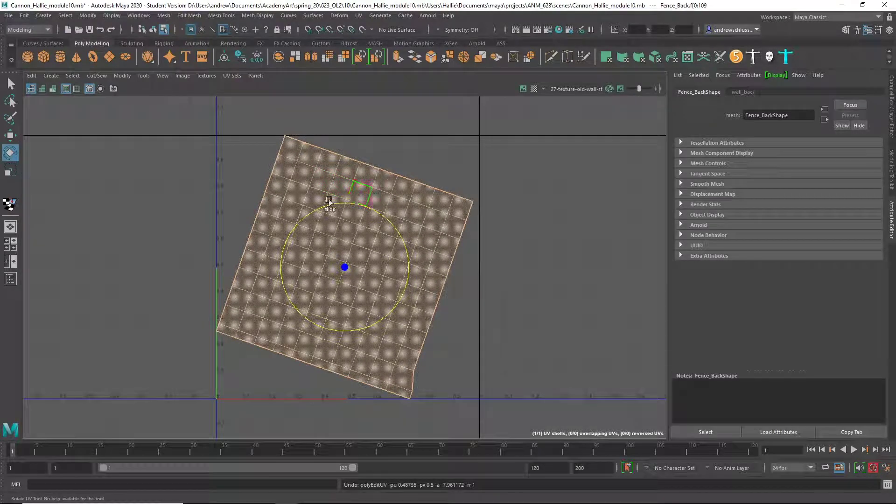
right_click(306, 194)
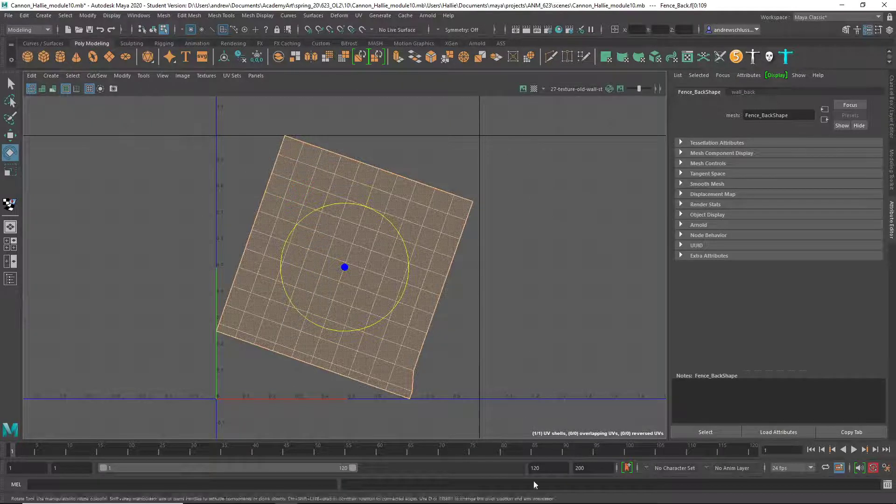
middle_click_drag(417, 325, 438, 326)
key("ctrl+z")
right_click_drag(430, 300, 420, 292)
middle_click_drag(445, 313, 466, 320)
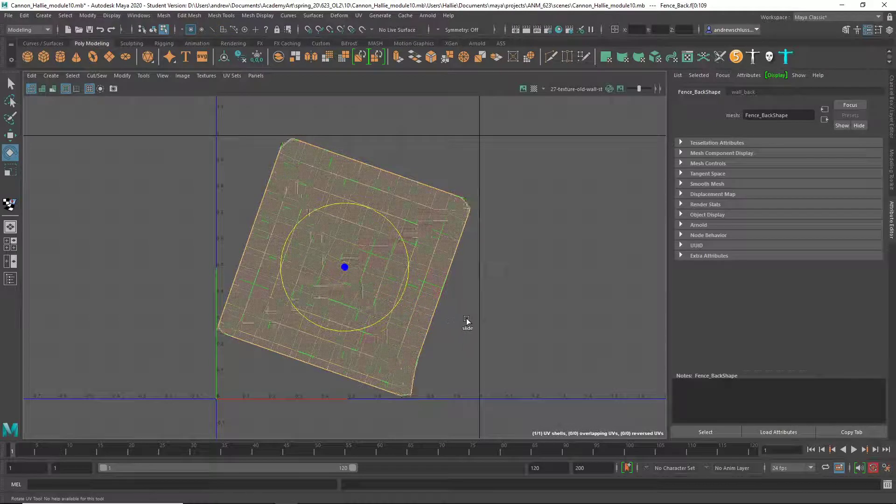
key("ctrl+z")
Set the Rotate UV Tool's transform constraint to Off and rotate the fence's UV shell until its grid is upright.
double_click(10, 153)
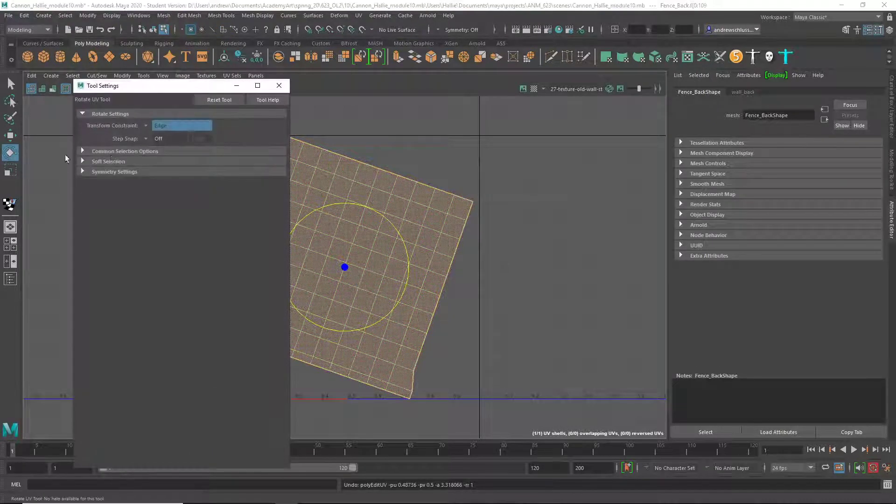
left_click(147, 126)
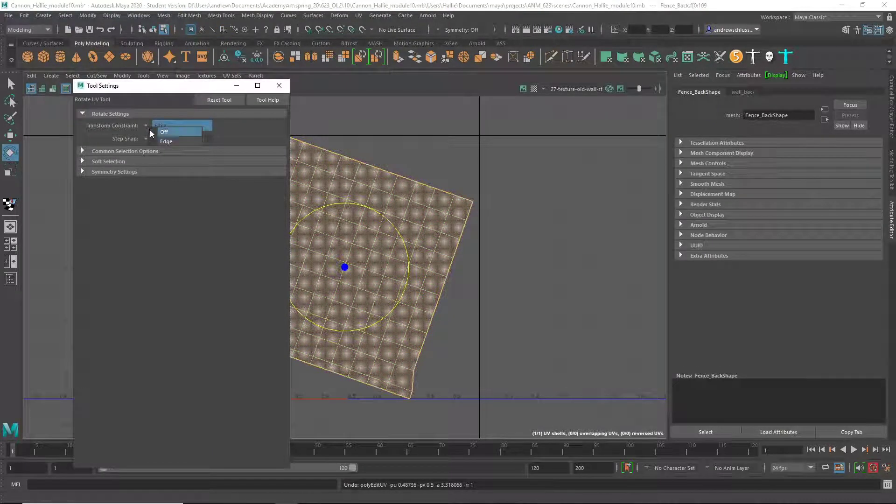
left_click(150, 129)
left_click(279, 86)
left_click_drag(573, 414, 676, 364)
left_click_drag(491, 362, 549, 354)
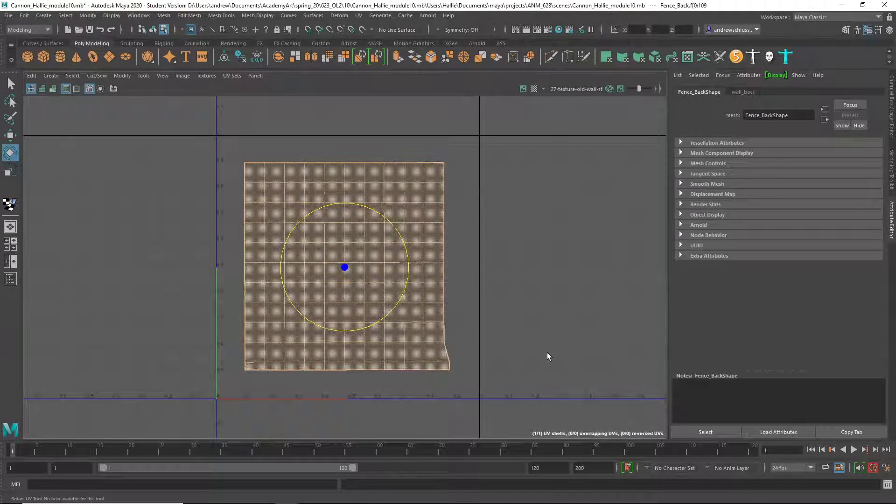
Return to the perspective view with the fence in object mode and examine the stone texture on its face and top.
key("F8")
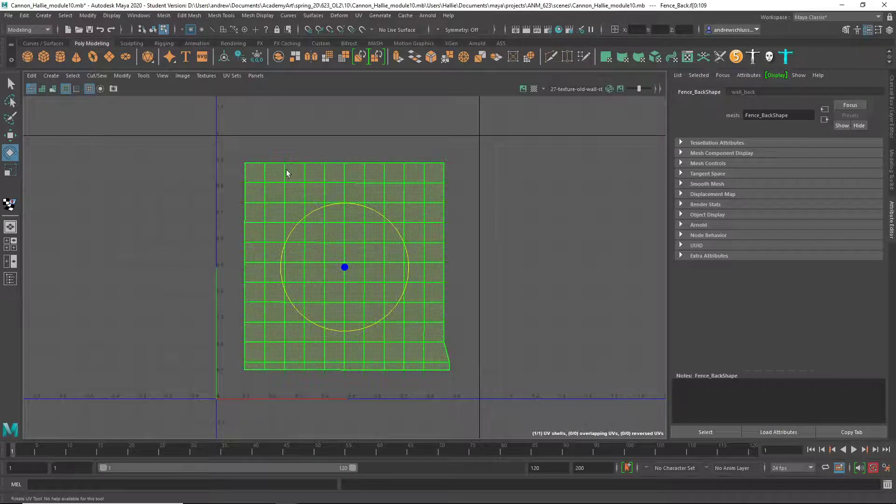
key("space")
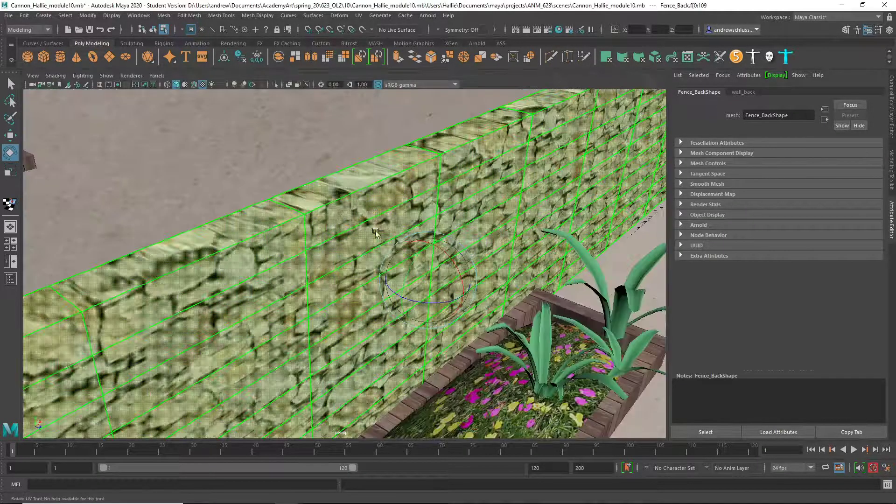
right_click(390, 232)
right_click_drag(390, 232, 435, 217)
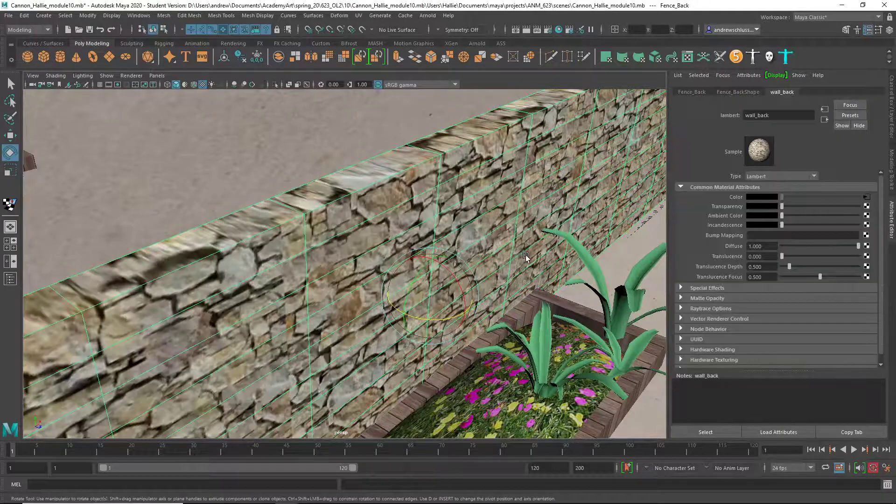
right_click_drag(522, 256, 392, 263, "alt")
left_click_drag(392, 264, 422, 277, "alt")
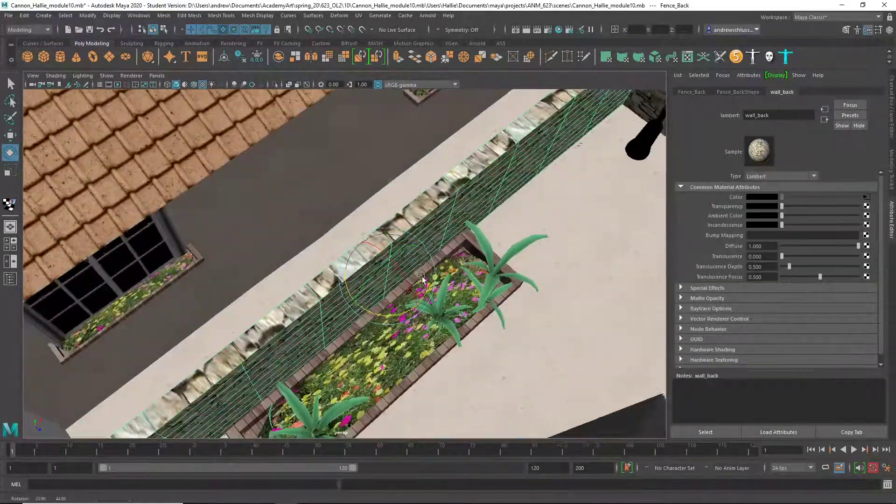
middle_click_drag(422, 276, 111, 336, "alt")
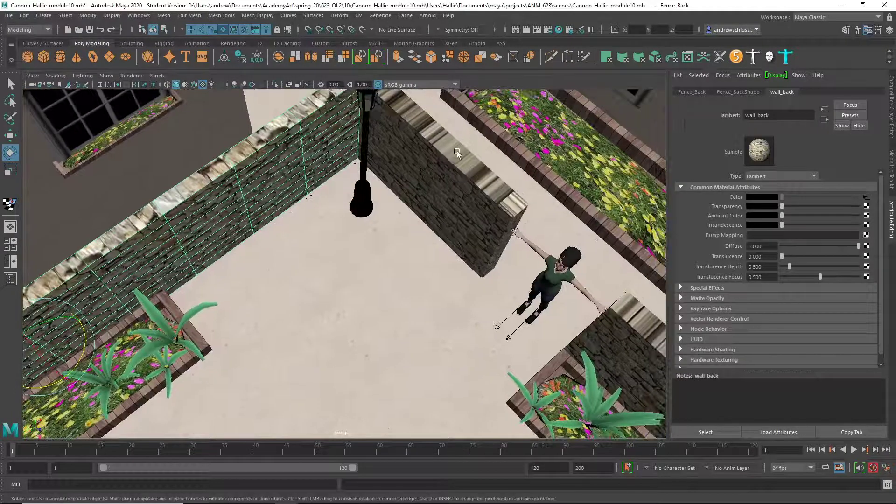
middle_click_drag(276, 224, 528, 221, "alt")
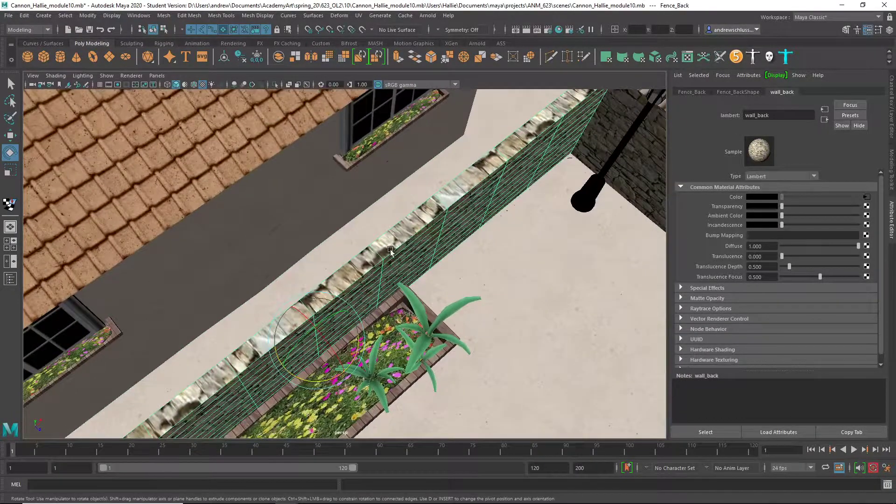
Select the whole strip of faces along the top of the back fence.
left_click_drag(390, 250, 418, 210, "alt")
right_click_drag(414, 203, 413, 229)
left_click(447, 171)
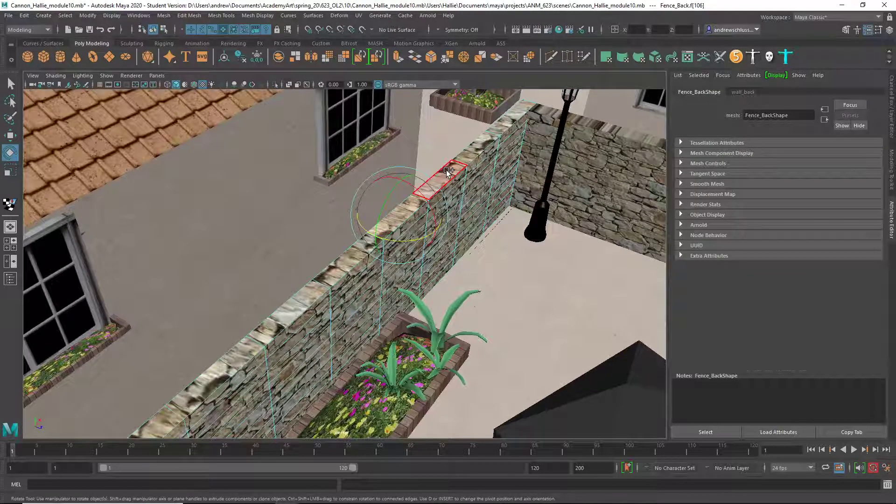
left_click(447, 171, "shift")
left_click(480, 154)
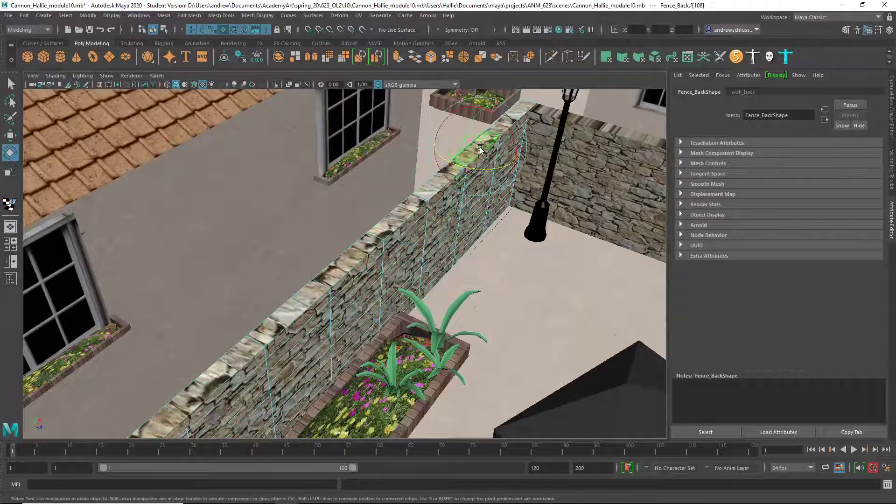
key("q")
double_click(442, 182, "shift")
Switch to a two-pane layout with the UV Editor beside the perspective view.
key("space")
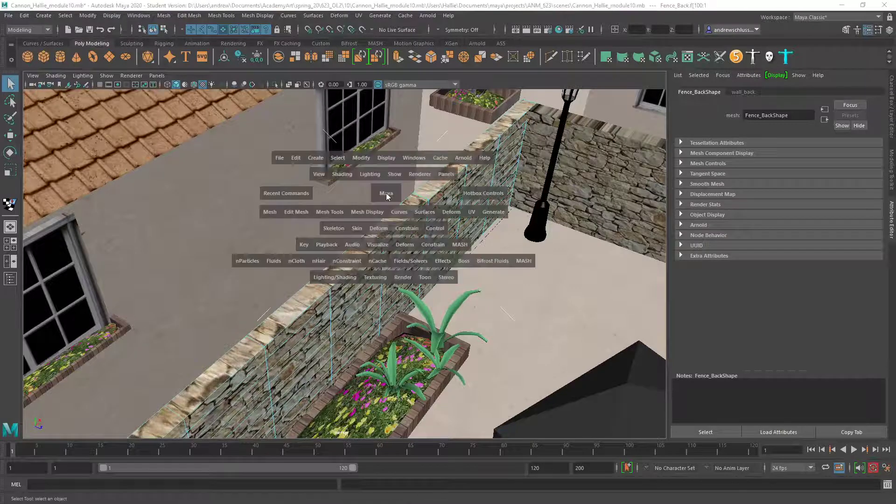
left_click(150, 76)
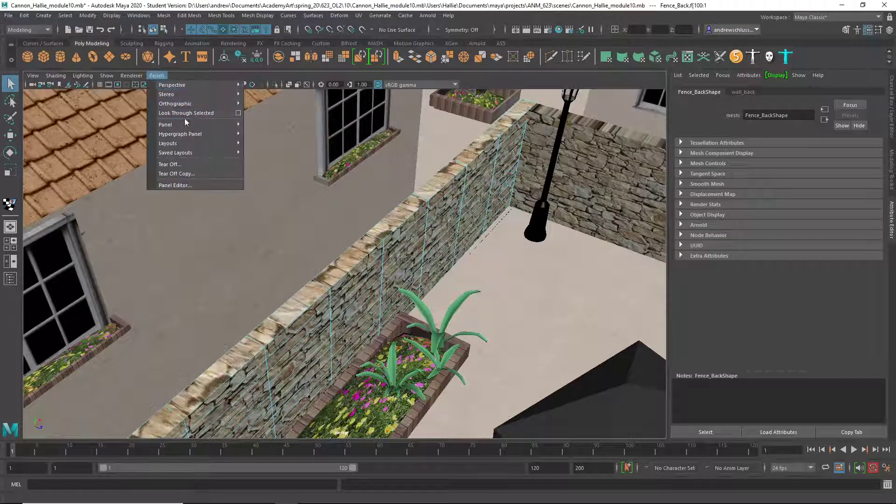
mouse_move(186, 134)
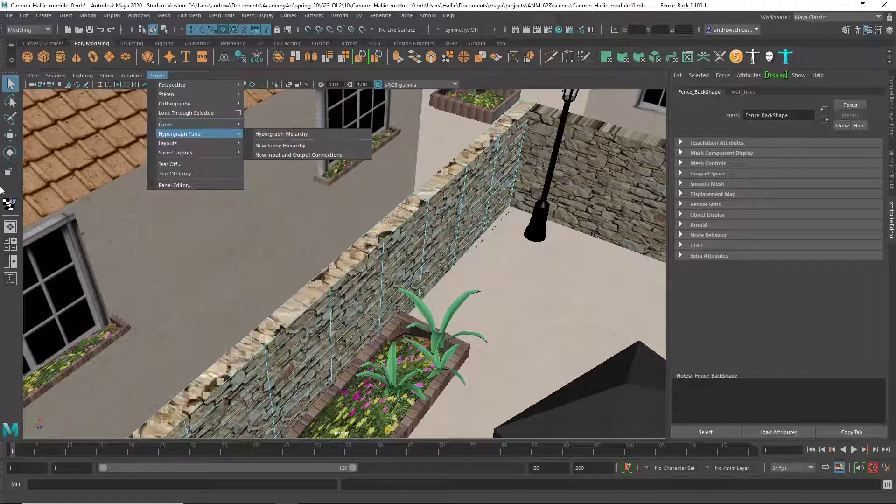
left_click(10, 262)
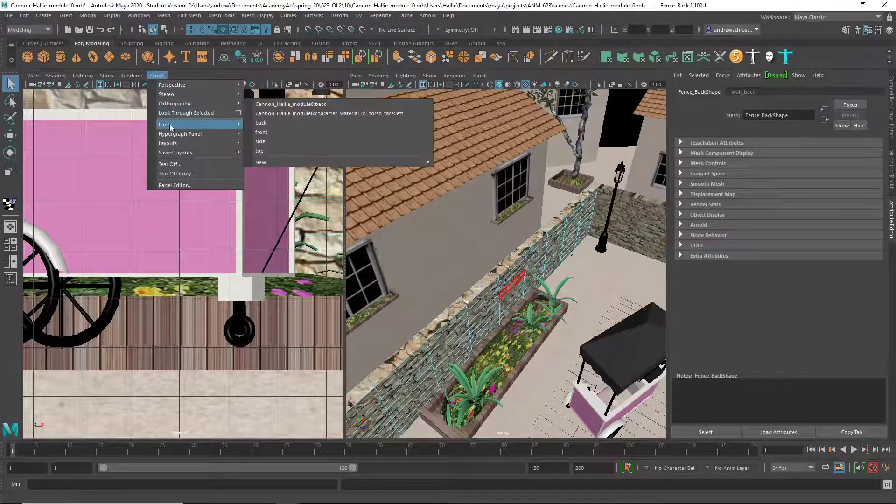
mouse_move(186, 124)
left_click(269, 326)
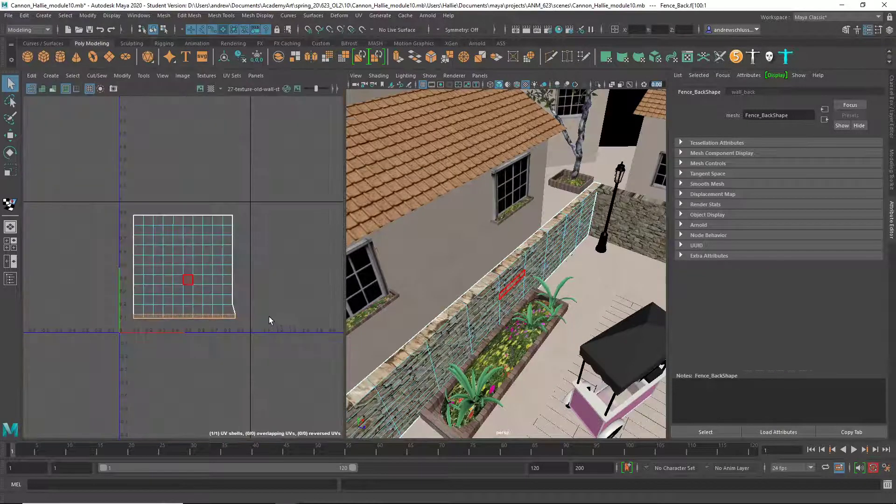
Stretch the UVs of the fence's top strip vertically and move them slightly down.
scroll(233, 322, "up", 3)
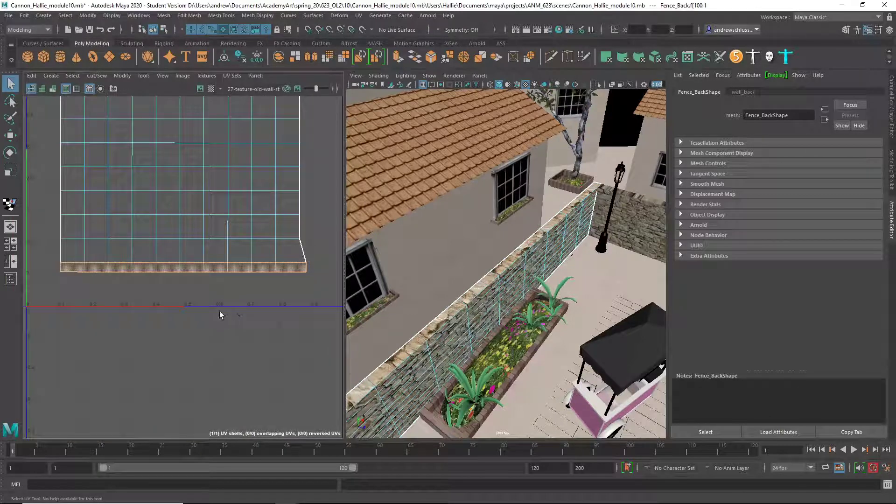
key("r")
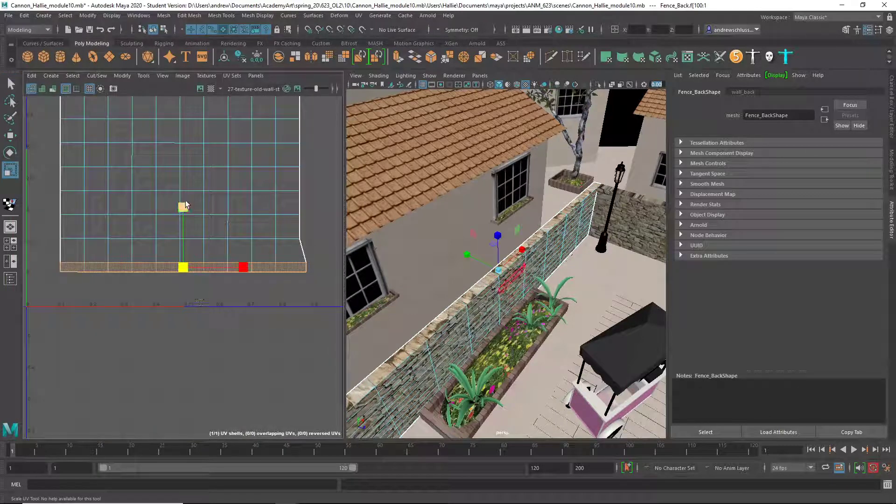
left_click_drag(184, 206, 184, 104)
key("w")
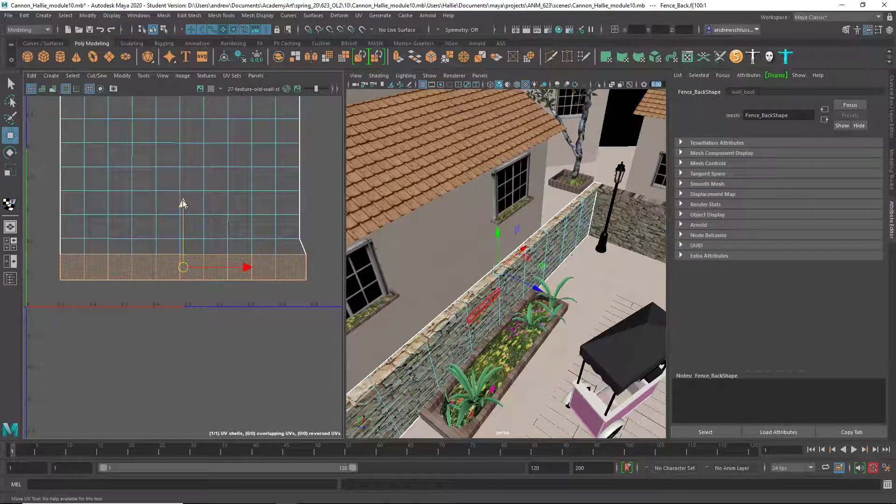
left_click_drag(183, 204, 183, 210)
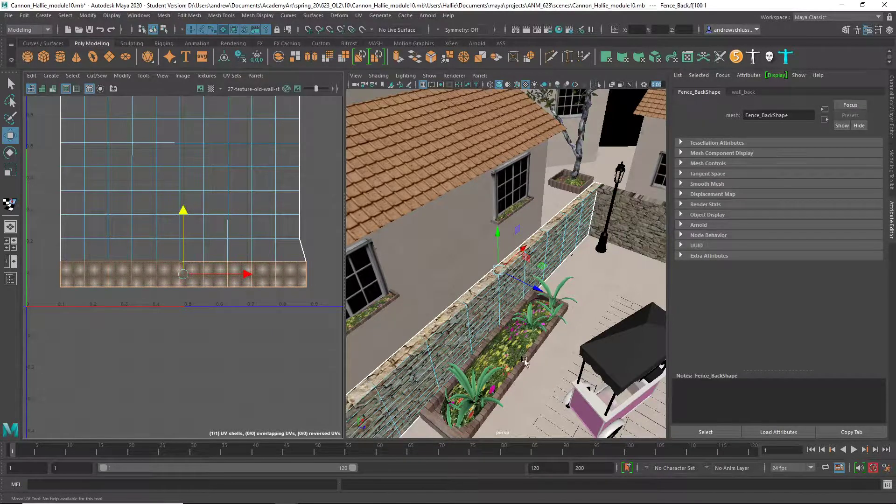
Put the back fence in object mode and examine its stone texture from street level.
right_click_drag(527, 383, 727, 359, "alt")
left_click_drag(535, 304, 500, 322, "alt")
right_click_drag(502, 237, 547, 223)
right_click_drag(582, 297, 467, 301, "alt")
left_click_drag(467, 301, 489, 299, "alt")
right_click_drag(574, 301, 492, 321, "alt")
mouse_move(492, 322)
left_mouse_down("alt")
mouse_move(541, 315)
mouse_move(478, 327)
left_mouse_up("alt")
Select the wooden flower bed in front of the back fence, frame its UVs and unfold them.
left_click(478, 327)
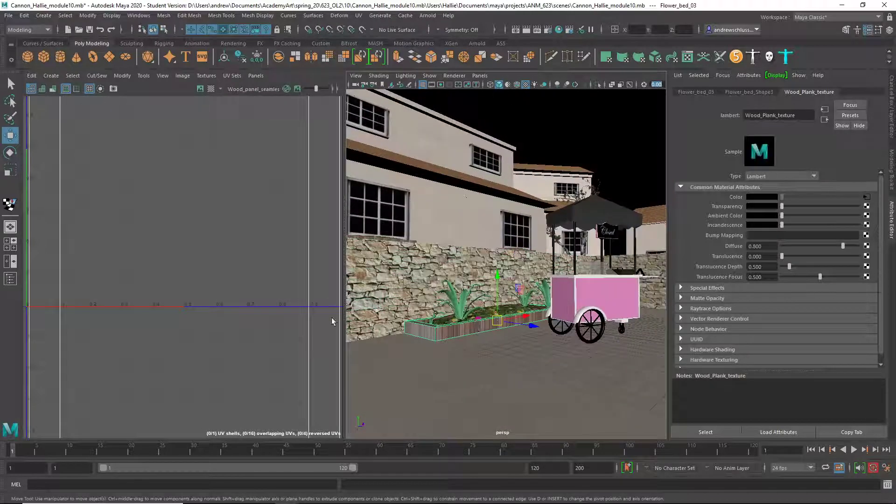
key("f")
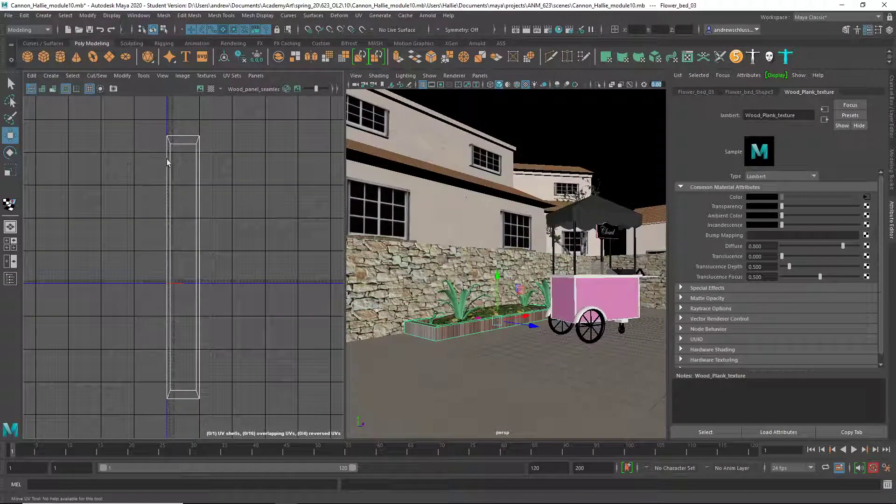
key("ctrl+u")
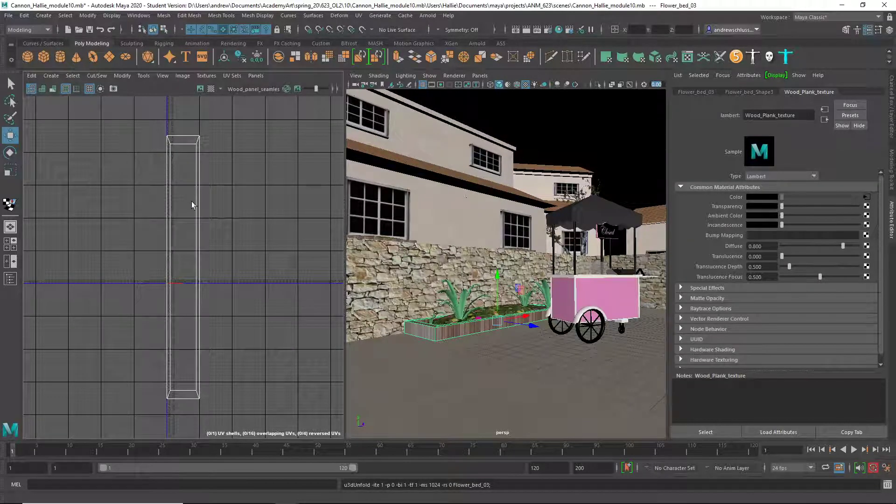
middle_click_drag(191, 204, 223, 216, "alt")
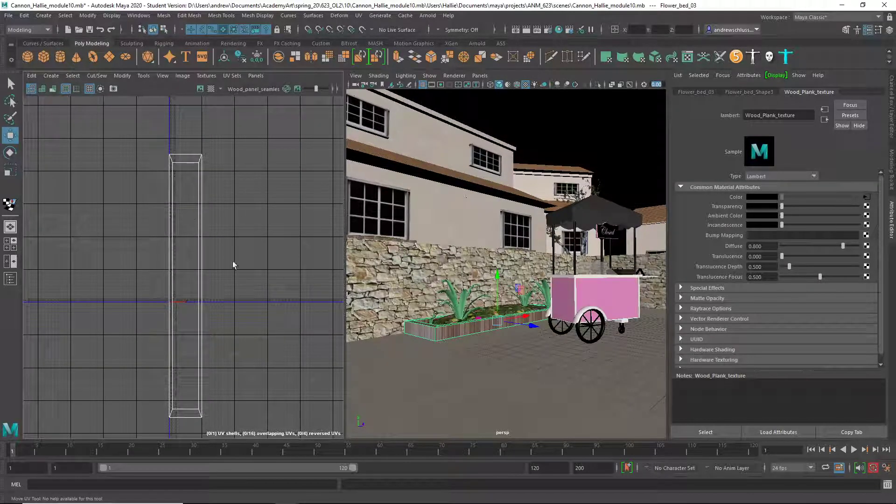
Examine the wooden planks on the flower bed's front edge up close and open the file texture feeding its material colour.
right_click_drag(429, 338, 493, 334, "alt")
left_click_drag(493, 334, 486, 293, "alt")
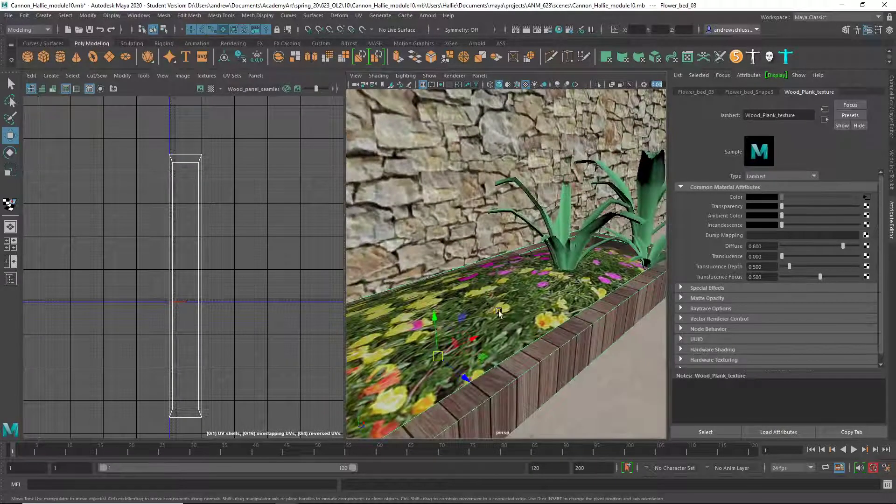
right_click_drag(487, 292, 523, 290, "alt")
middle_click_drag(522, 290, 555, 259, "alt")
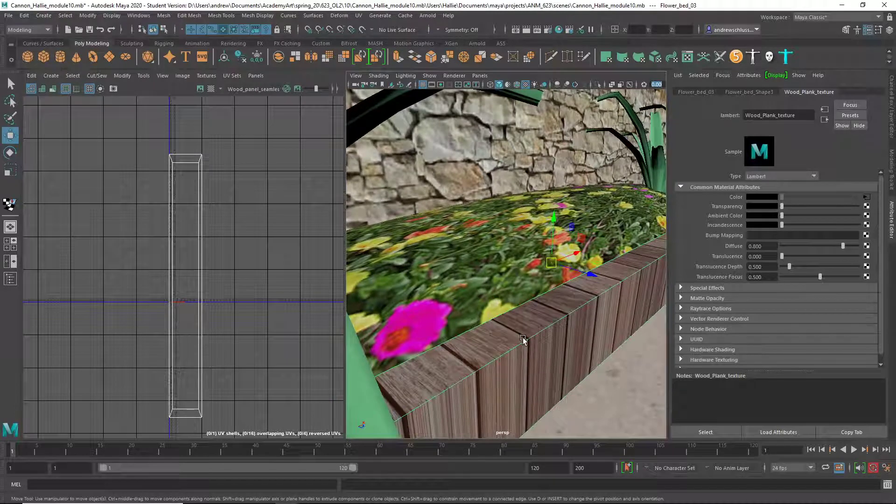
left_click(868, 197)
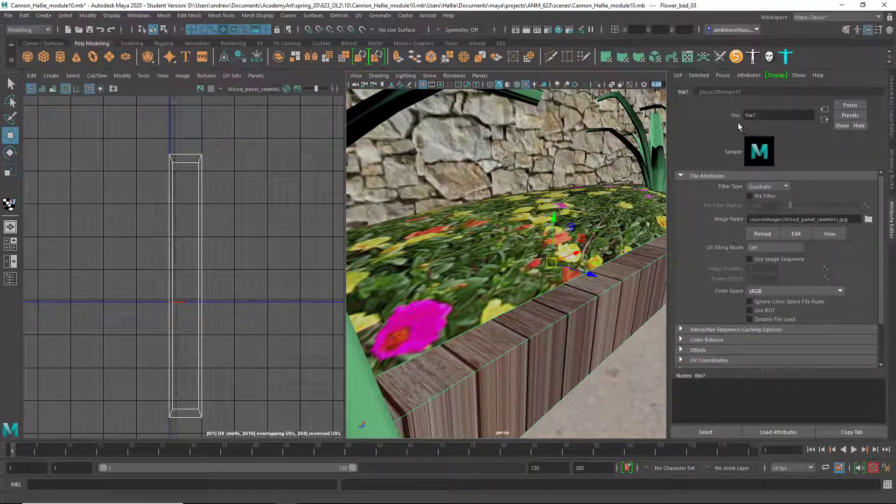
Reselect the flower bed, graph its Wood_Plank_texture material network in the Hypershade to inspect it, and close the window.
left_click(539, 341)
right_click(552, 330)
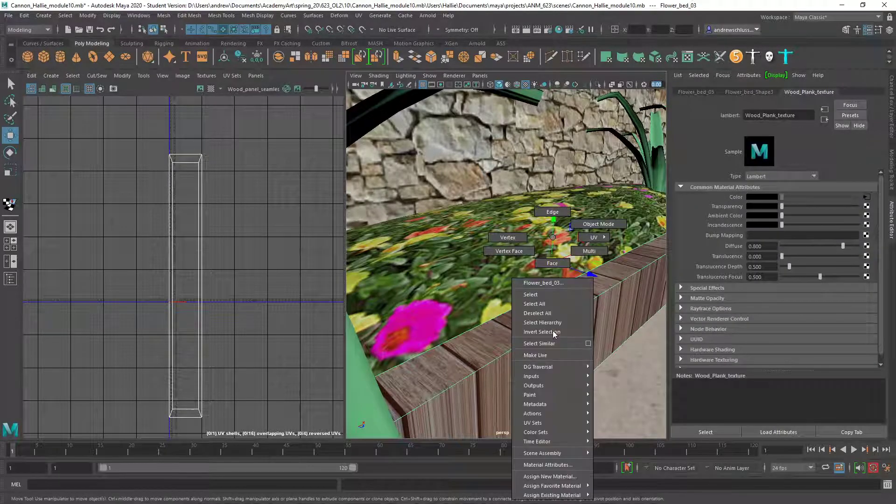
left_click(552, 332)
left_click(584, 329)
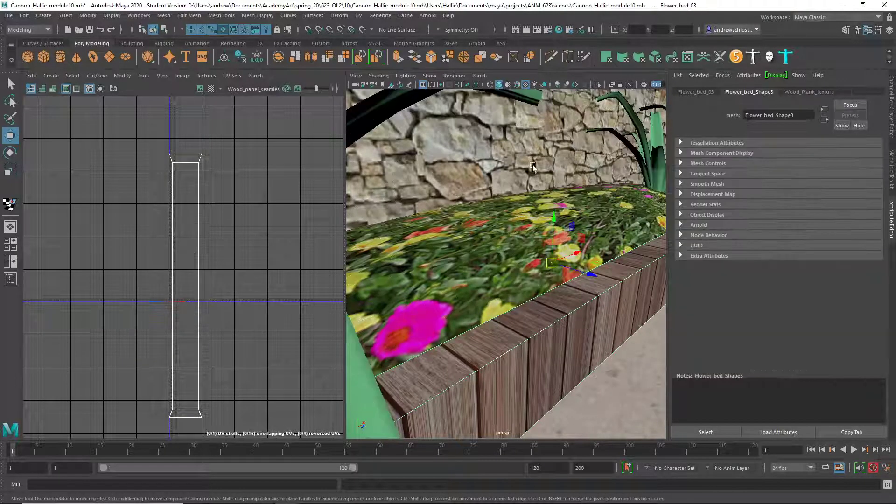
left_click(558, 29)
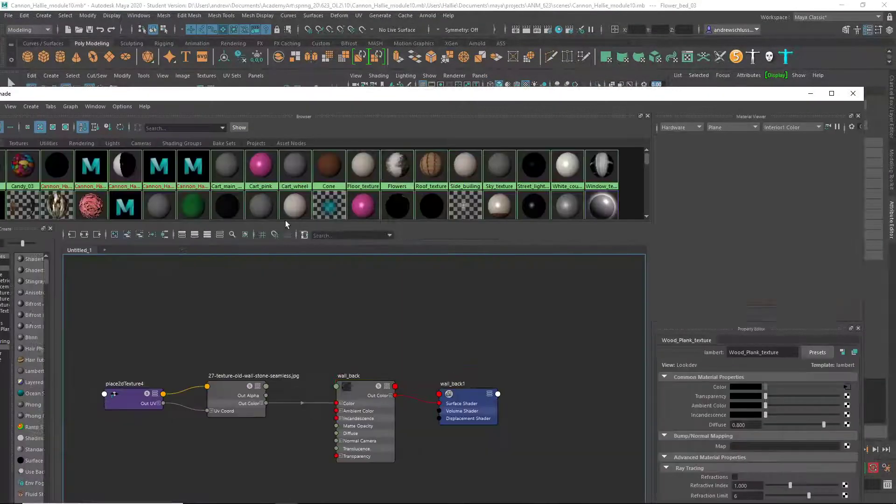
left_click(114, 235)
left_click(163, 236)
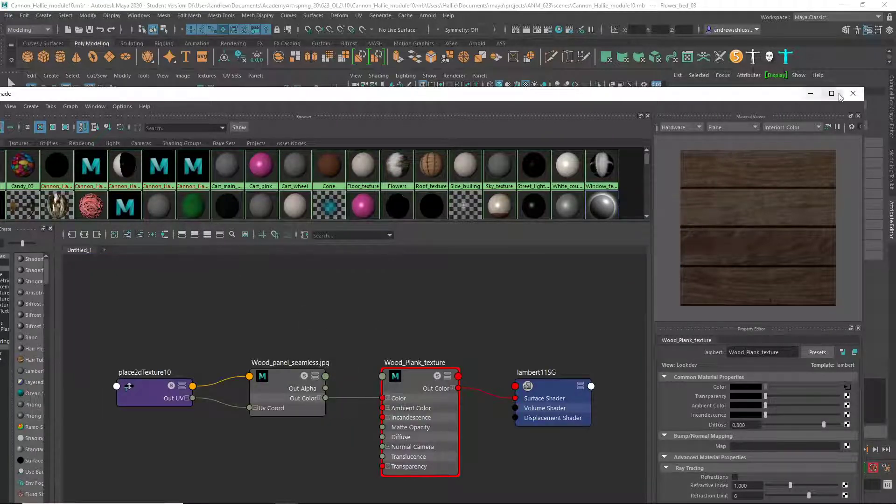
left_click(852, 93)
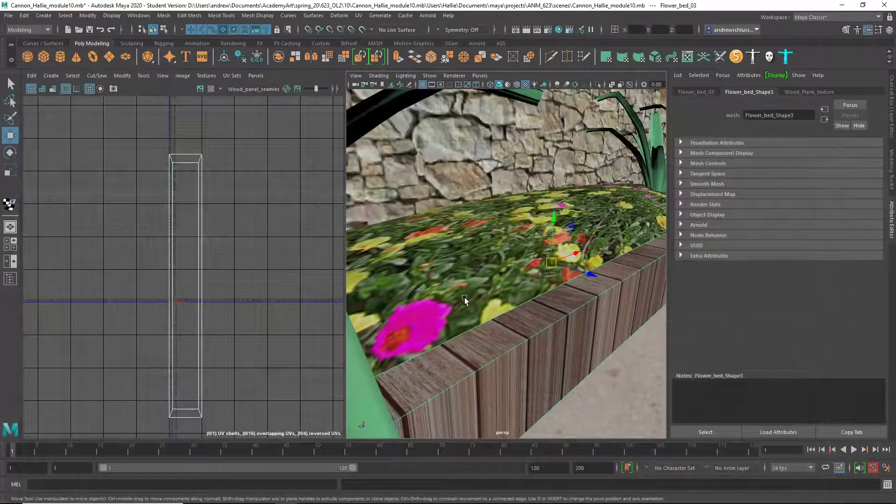
Reselect the wooden flower bed and cut its UVs along the outer edge loop of the top rim.
right_click_drag(464, 297, 509, 258)
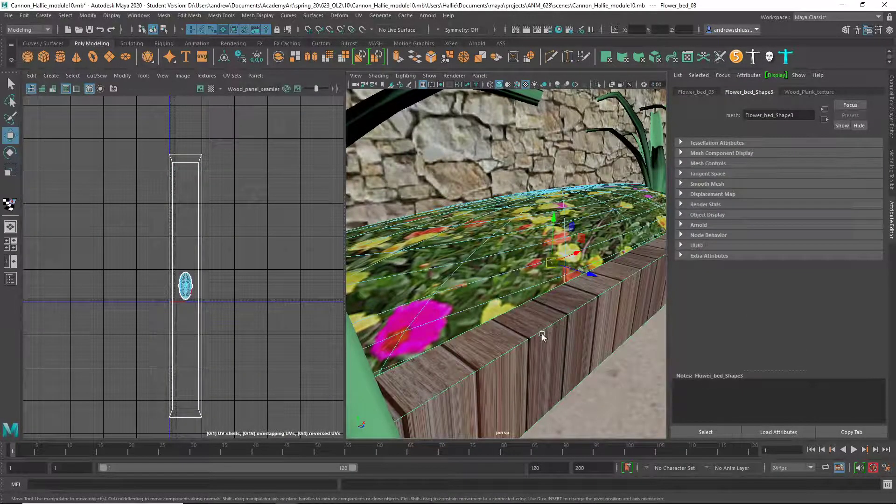
right_click_drag(546, 332, 602, 219)
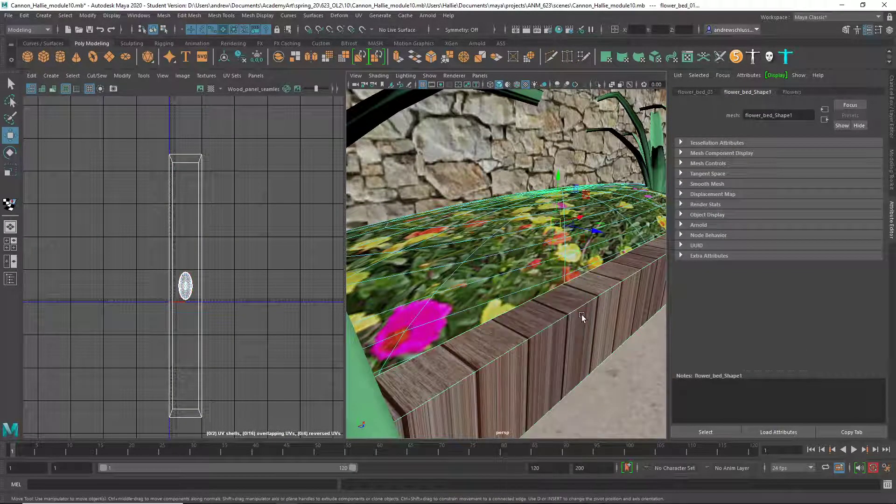
left_click(584, 316)
right_click_drag(587, 317, 493, 242, "alt")
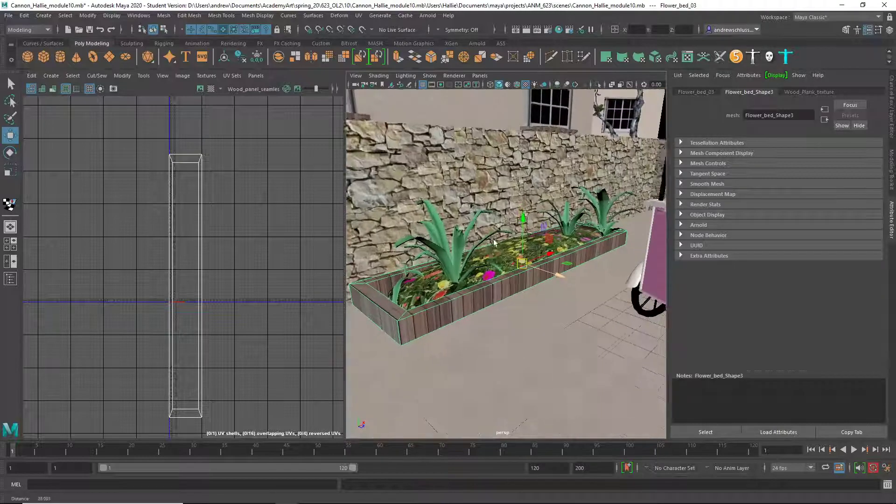
left_click_drag(494, 241, 527, 248, "alt")
right_click_drag(527, 247, 560, 276, "alt")
left_click_drag(522, 217, 548, 289, "alt")
right_click_drag(548, 288, 549, 213)
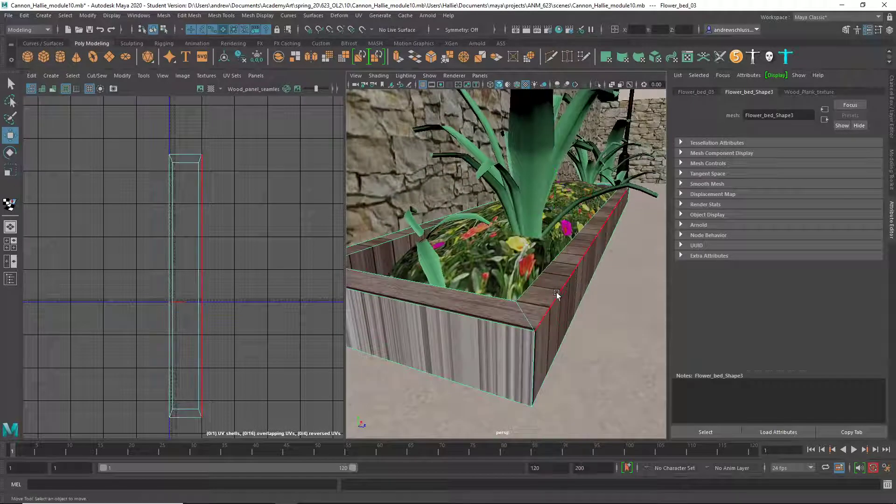
double_click(556, 292)
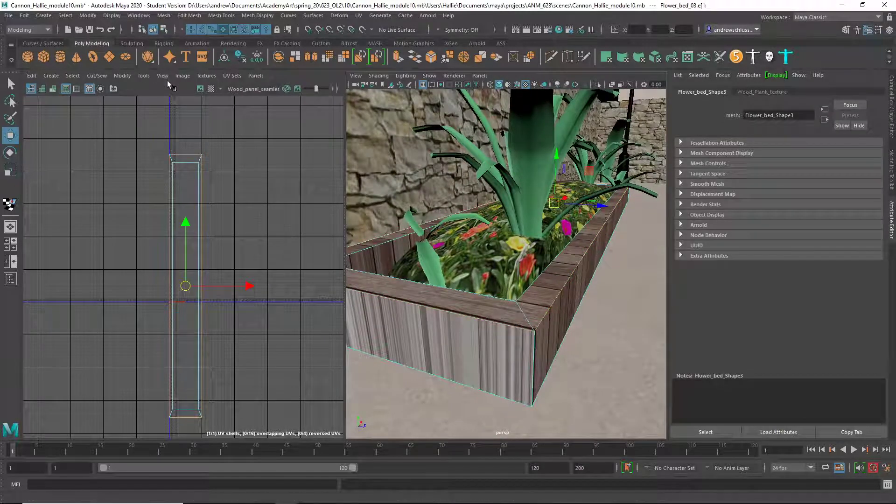
key("shift+x")
Cut the UVs along the bottom edge of the flower bed's near end and along its vertical front corner.
right_click_drag(491, 392, 489, 214)
left_click(477, 384)
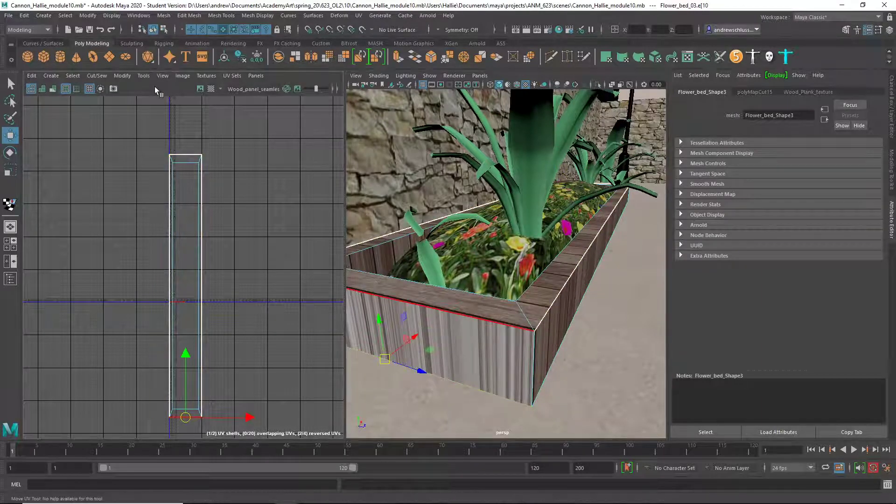
key("shift+x")
right_click_drag(541, 362, 540, 212)
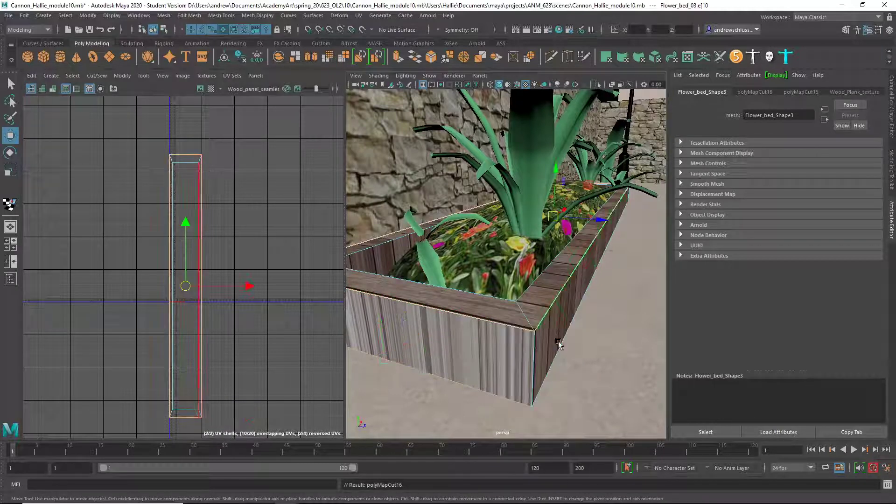
left_click(532, 361)
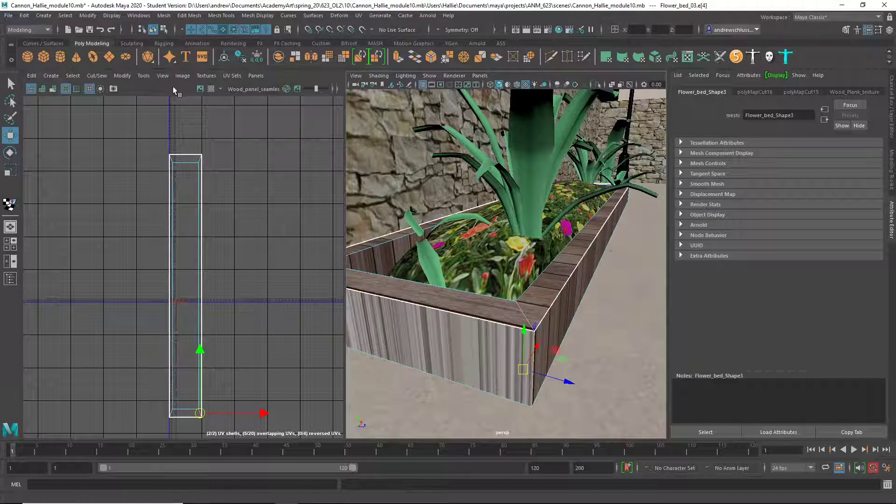
key("ctrl+x")
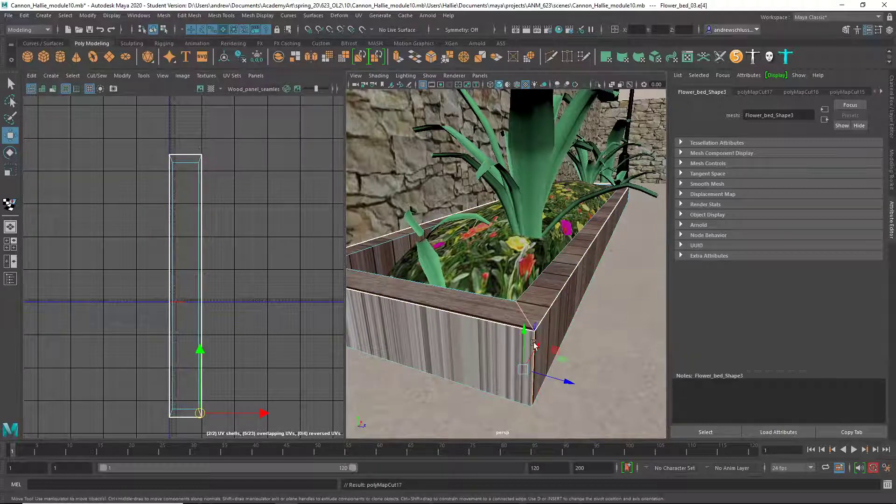
Put the flower bed in object mode, then unfold and lay out its UV shells.
right_click_drag(534, 344, 576, 226)
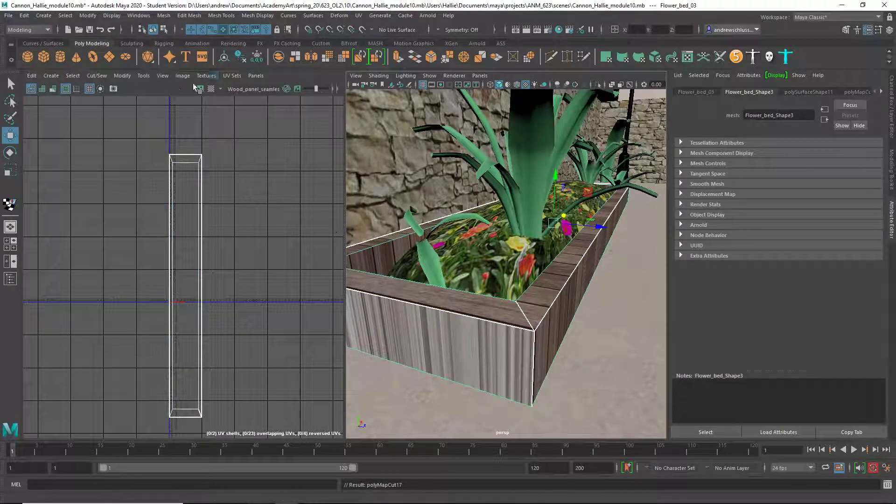
key("ctrl+u")
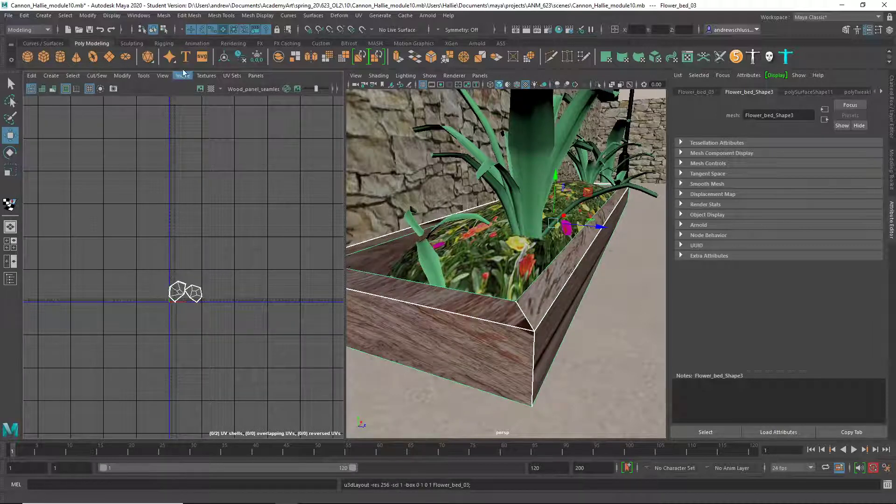
mouse_move(592, 310)
left_mouse_down("alt")
mouse_move(545, 304)
mouse_move(579, 310)
left_mouse_up("alt")
scroll(159, 306, "up", 10)
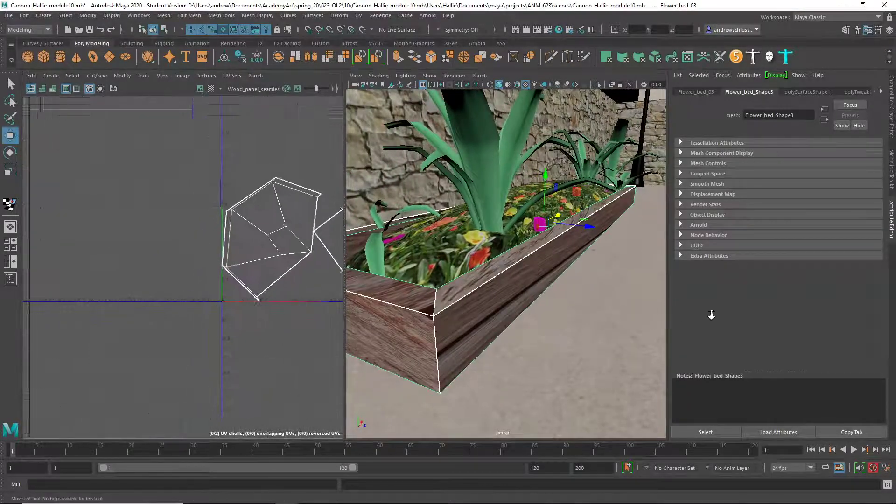
Isolate the flower bed in the viewport, examine its inside and underside, and put it in edge selection mode.
right_click_drag(438, 308, 456, 283)
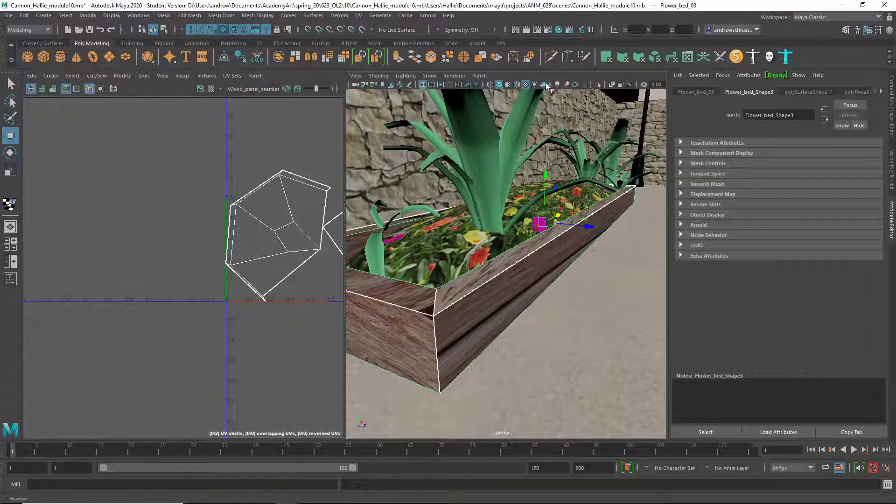
left_click(596, 85)
left_click_drag(583, 243, 667, 234, "alt")
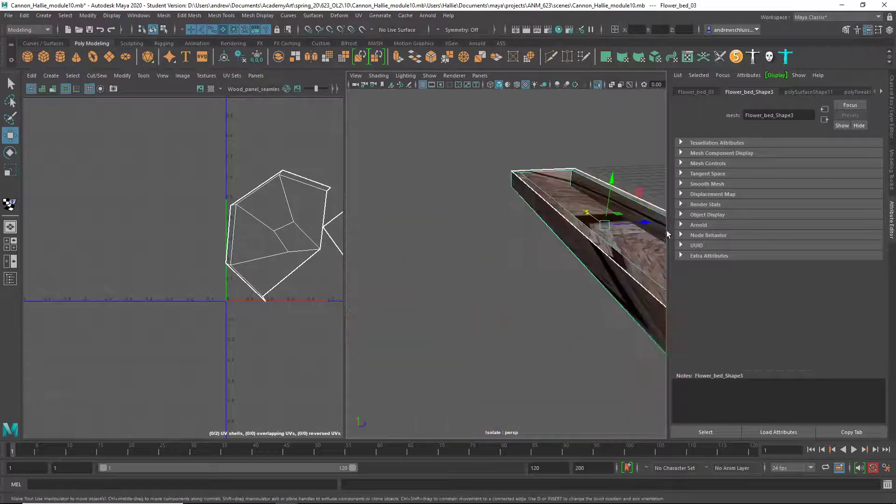
left_click_drag(598, 222, 432, 219, "alt")
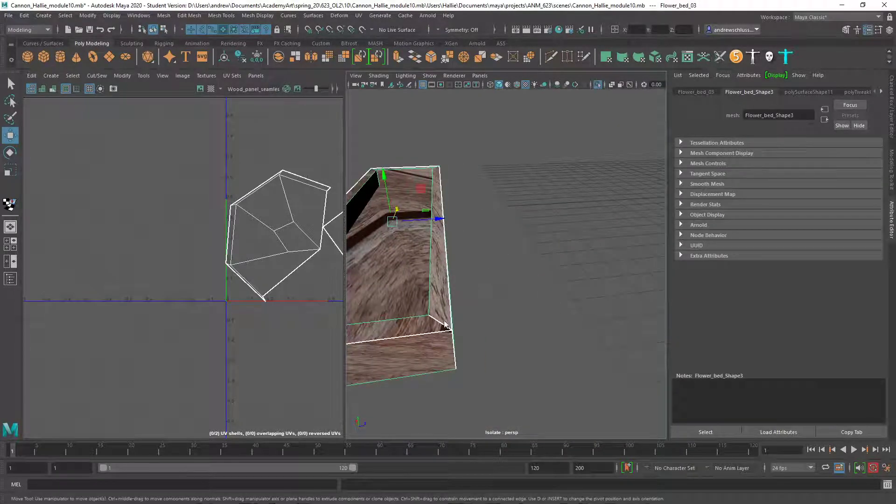
right_click_drag(443, 317, 453, 192)
left_click_drag(424, 234, 596, 246, "alt")
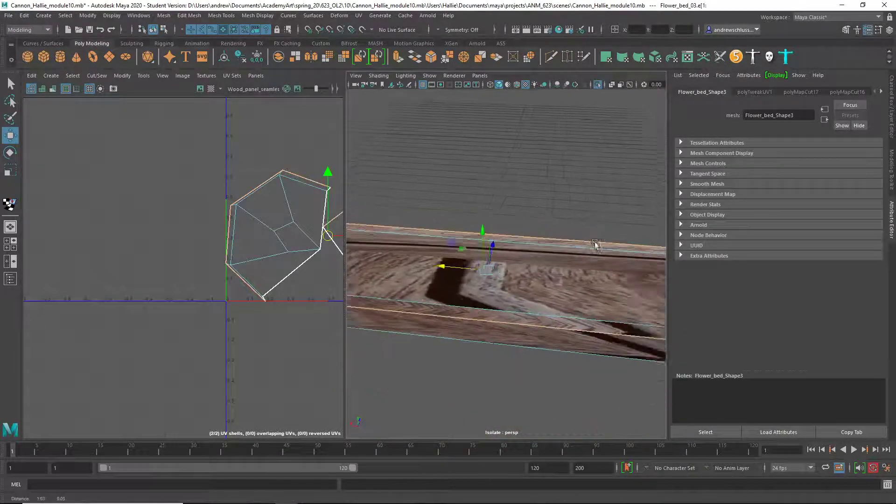
middle_click_drag(596, 246, 500, 242, "alt")
left_click_drag(533, 250, 462, 163, "alt")
left_click(494, 254)
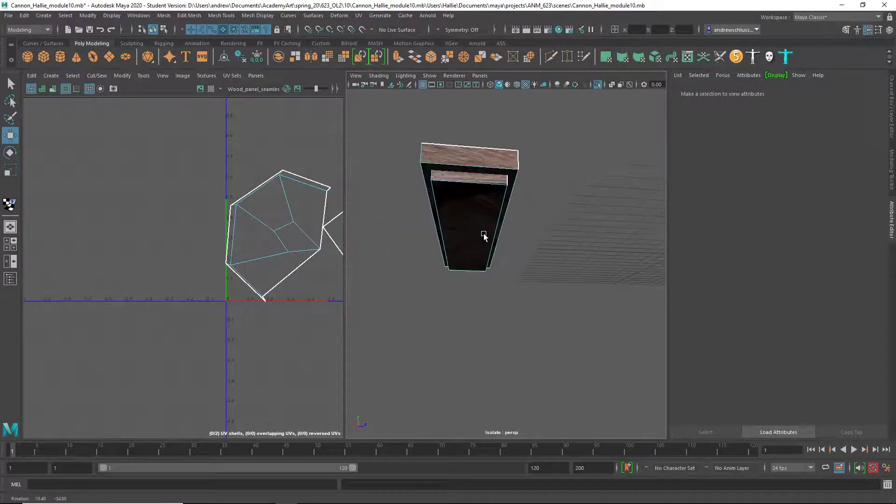
right_click(462, 161)
right_click_drag(461, 162, 464, 119)
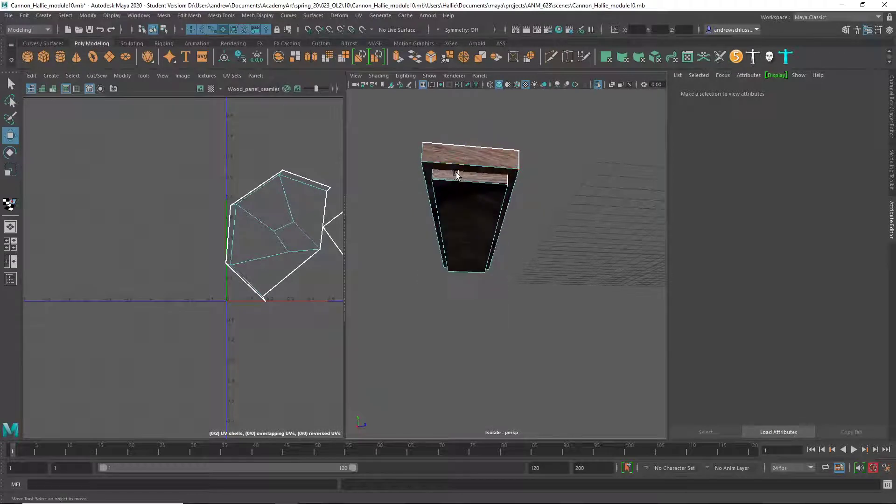
Show the flower bed in wireframe and cut its UVs along the inner edge loop of the top rim.
right_click_drag(440, 182, 625, 322, "alt")
left_click_drag(590, 187, 587, 219, "alt")
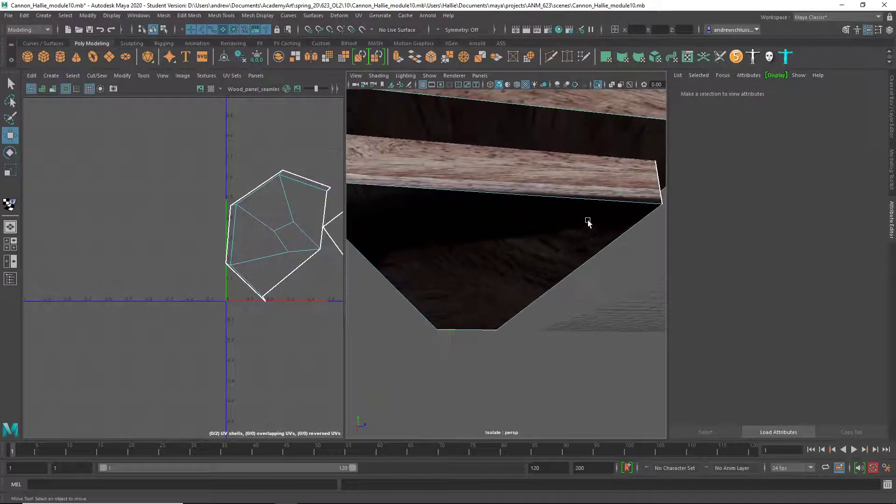
key("4")
left_click_drag(541, 201, 478, 178, "alt")
left_click(477, 178)
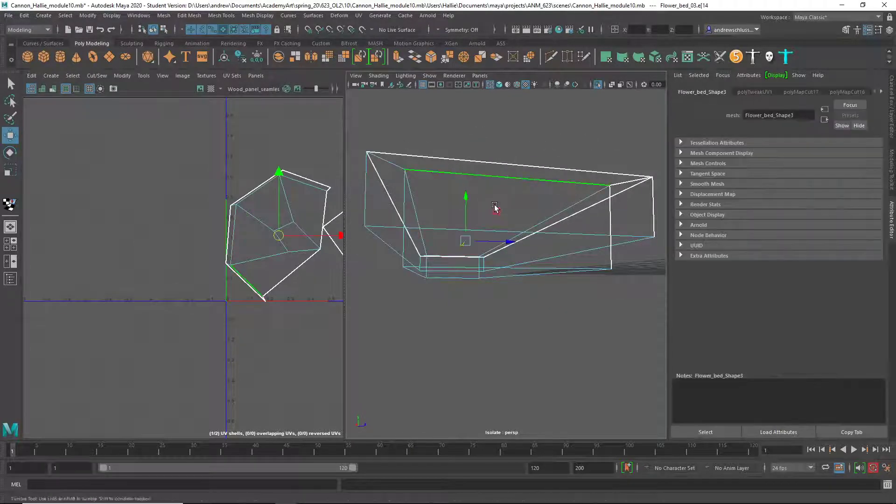
left_click_drag(494, 208, 422, 181, "alt")
left_click(150, 89)
key("shift+x")
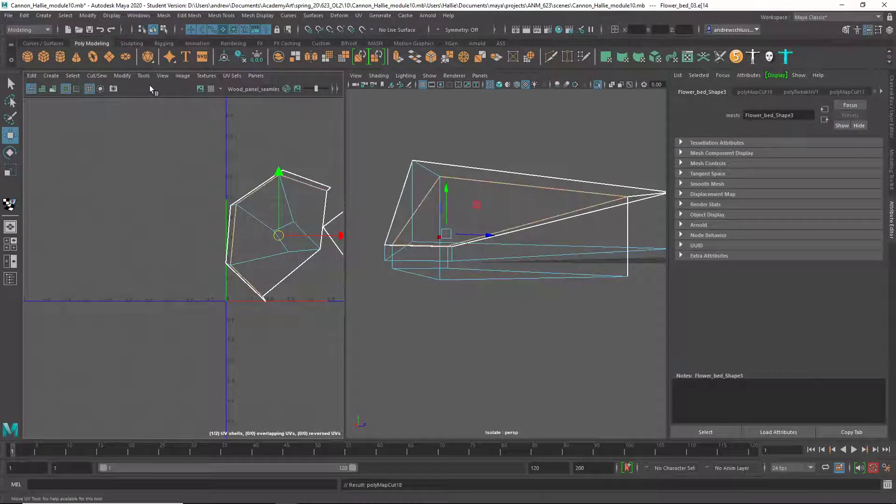
Cut the UVs along the four edges around the flower bed's inner floor.
left_click(482, 187)
left_click_drag(480, 196, 508, 238, "alt")
left_click(521, 223)
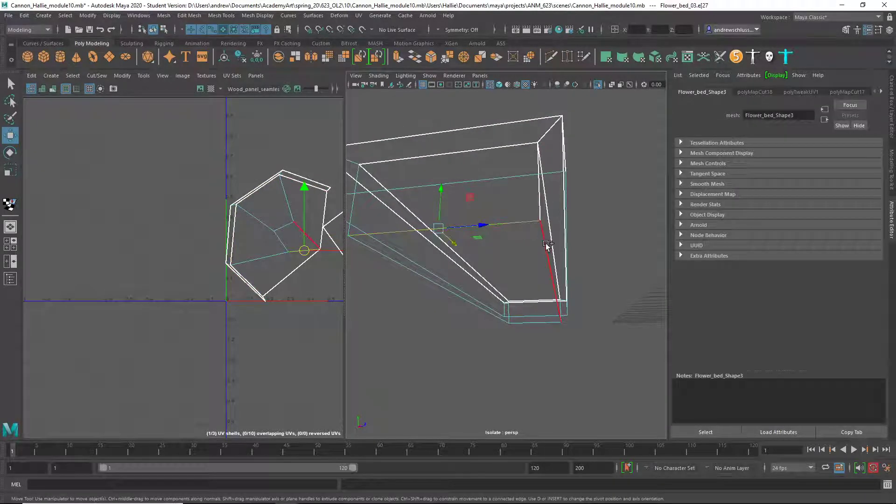
left_click(547, 272)
left_click(539, 322, "shift")
left_click(494, 316, "shift")
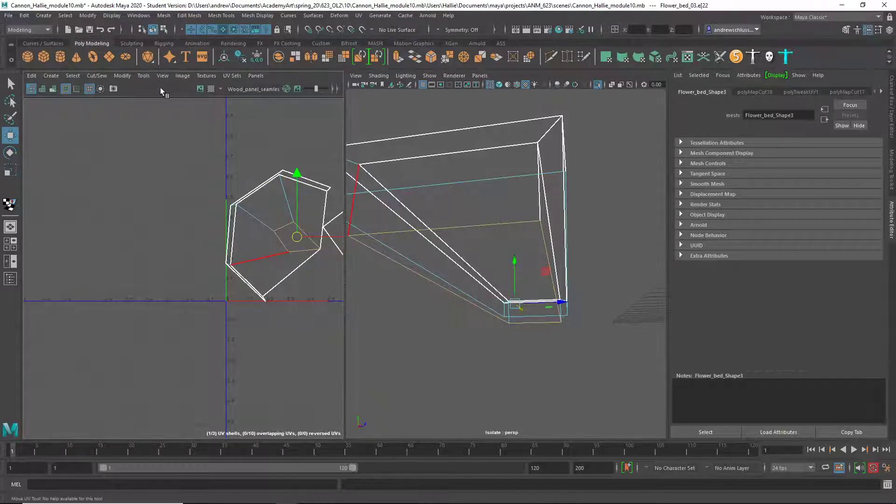
key("shift+x")
Unfold and lay out the whole flower bed's UVs, and return the viewport to textured display.
right_click_drag(369, 183, 416, 169)
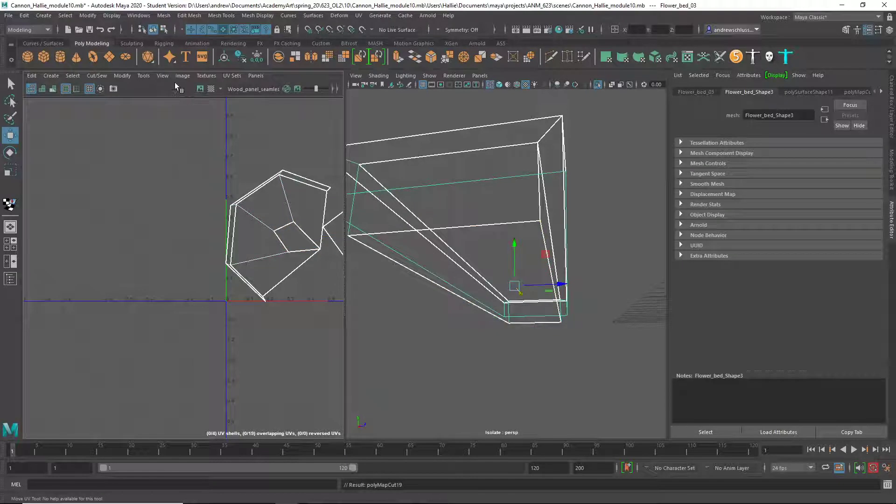
key("ctrl+u")
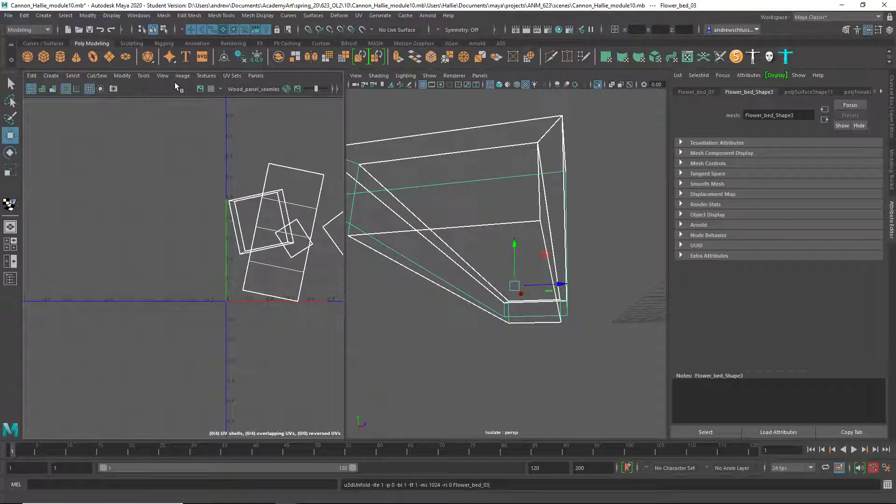
key("ctrl+l")
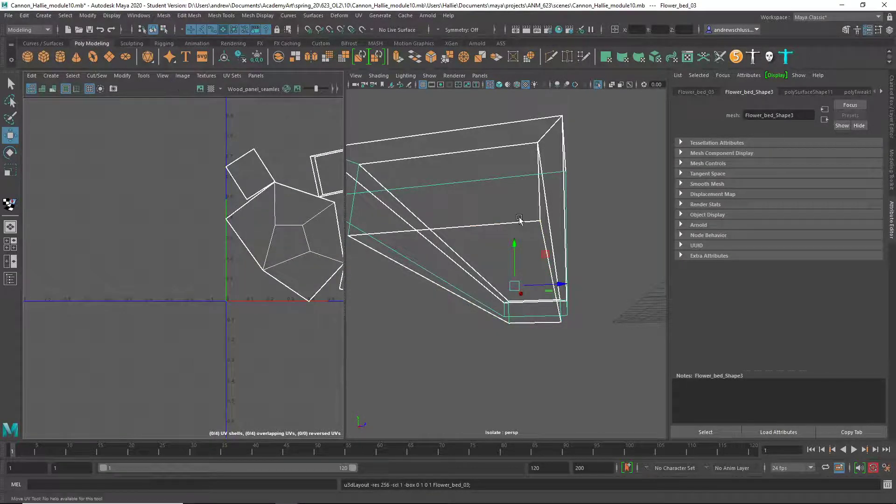
left_click_drag(520, 219, 510, 246, "alt")
key("6")
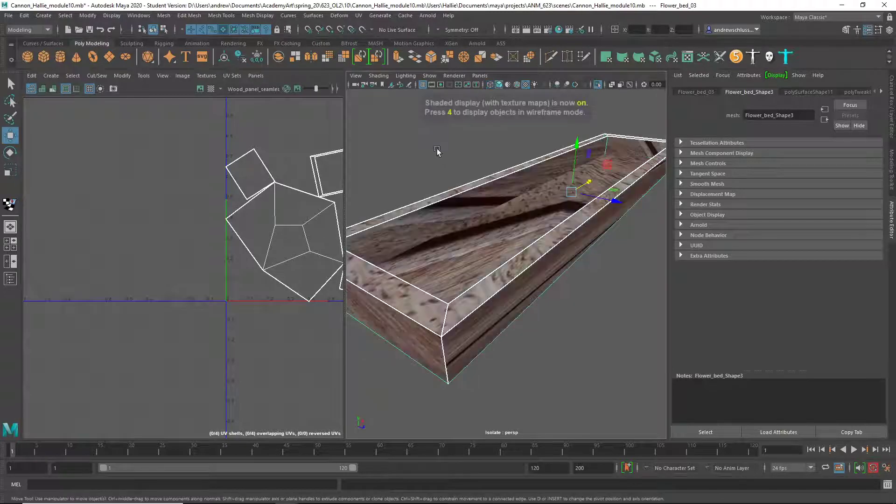
Examine the wood texture on the unfolded flower bed's outer sides, underside and inner floor against its UV shells.
mouse_move(429, 140)
left_mouse_down("alt")
mouse_move(434, 200)
mouse_move(462, 201)
left_mouse_up("alt")
middle_click_drag(280, 199, 143, 198, "alt")
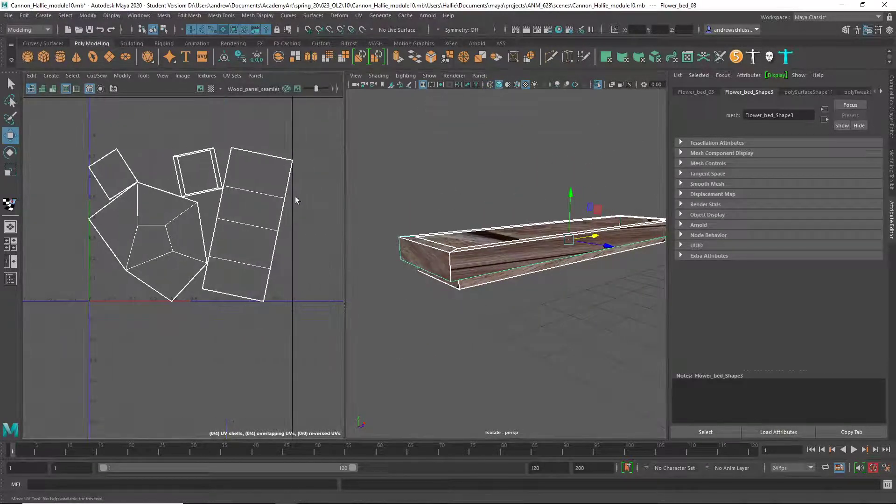
left_click_drag(513, 237, 396, 232, "alt")
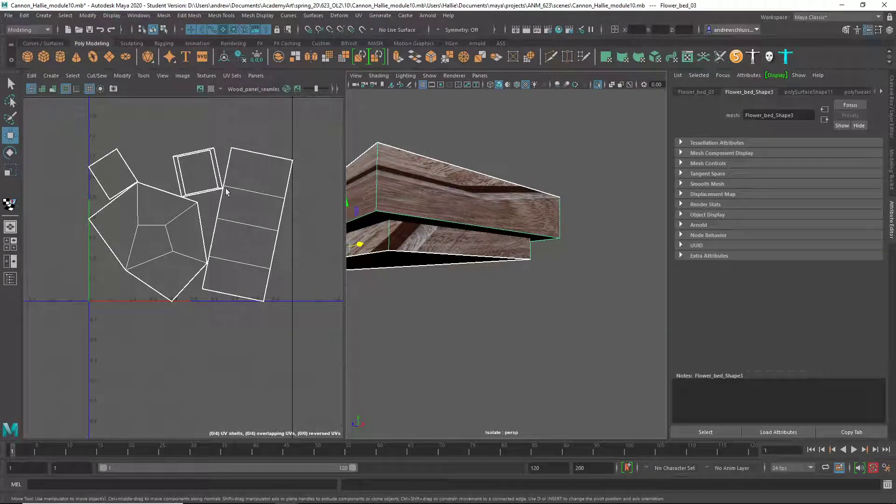
left_click_drag(456, 233, 506, 270, "alt")
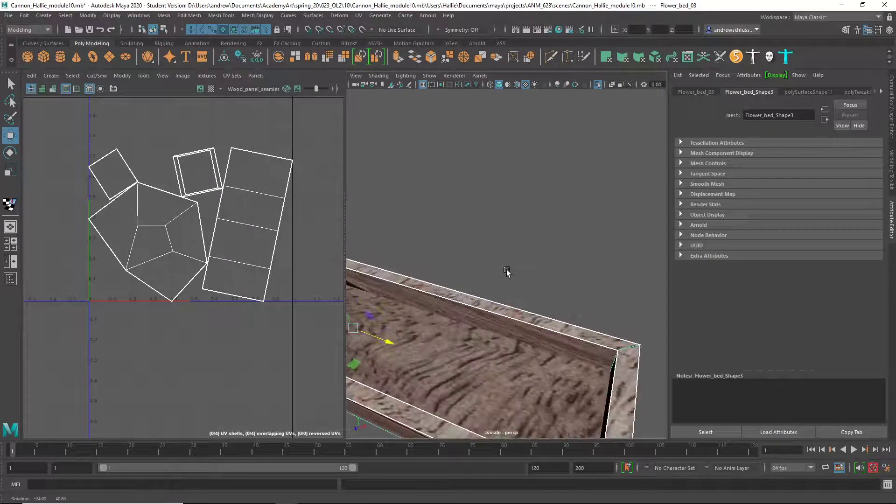
right_click_drag(528, 233, 402, 291, "alt")
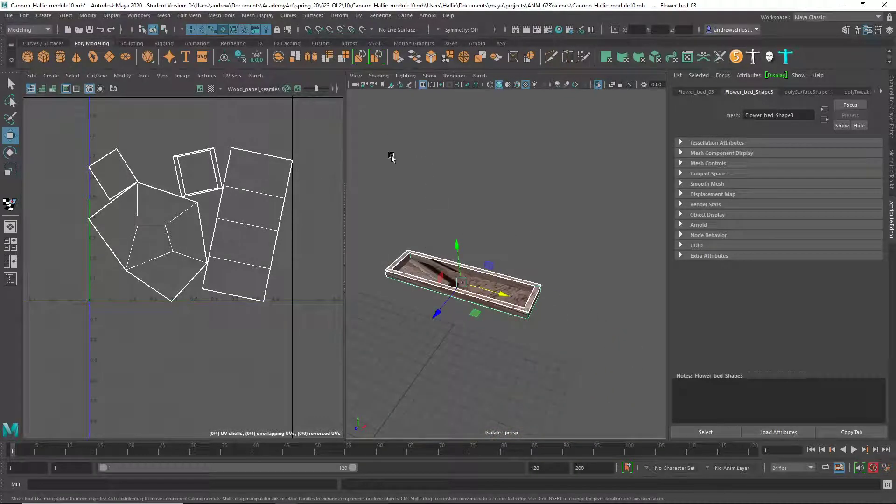
Turn off isolation of the flower bed to bring back the whole street scene with the cart and houses.
left_click(599, 84)
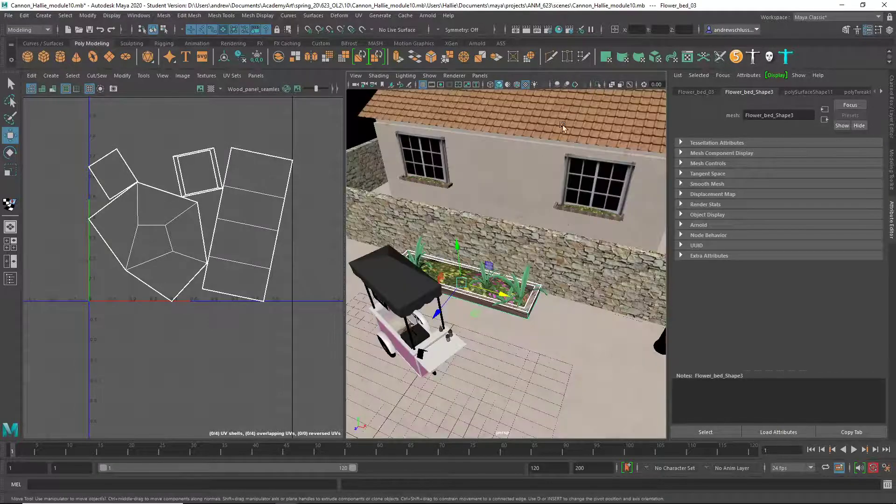
left_click_drag(511, 173, 556, 177, "alt")
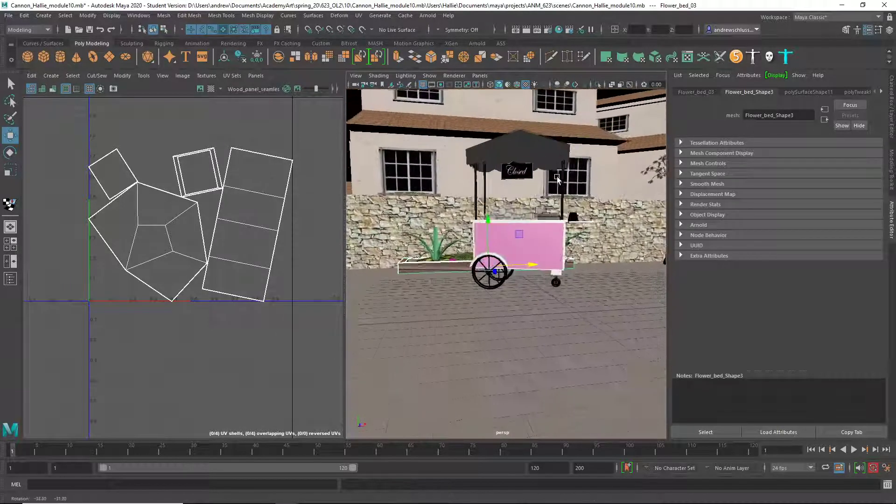
right_click_drag(533, 195, 562, 196, "alt")
Switch to the class discussion page in Chrome and examine the student's module 10 renders, including the one with the Open sign.
key("alt+Tab")
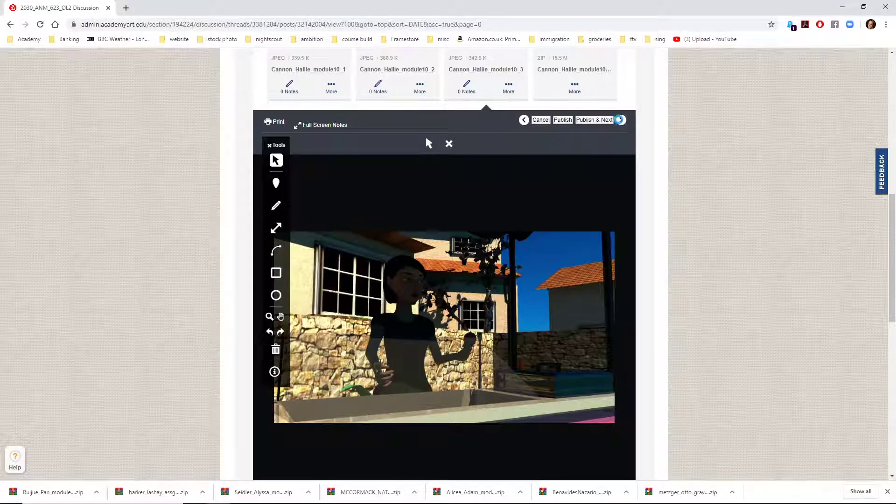
left_click(619, 119)
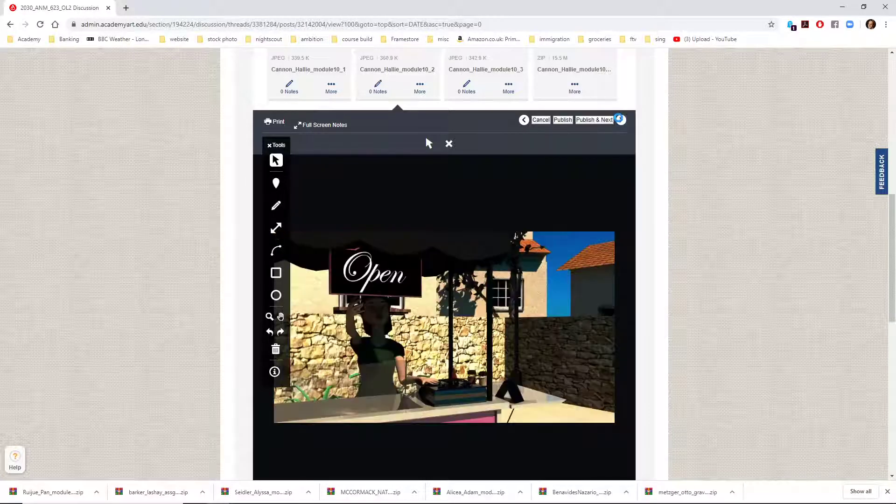
left_click(619, 120)
scroll(464, 270, "down", 1)
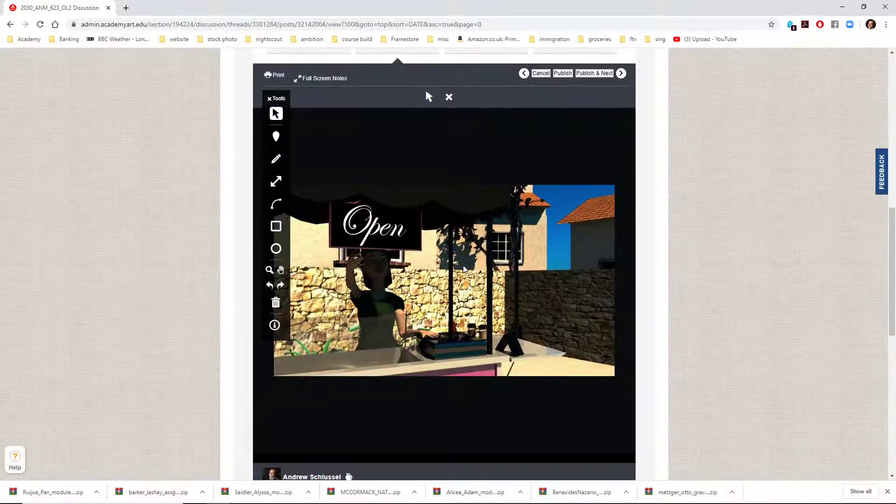